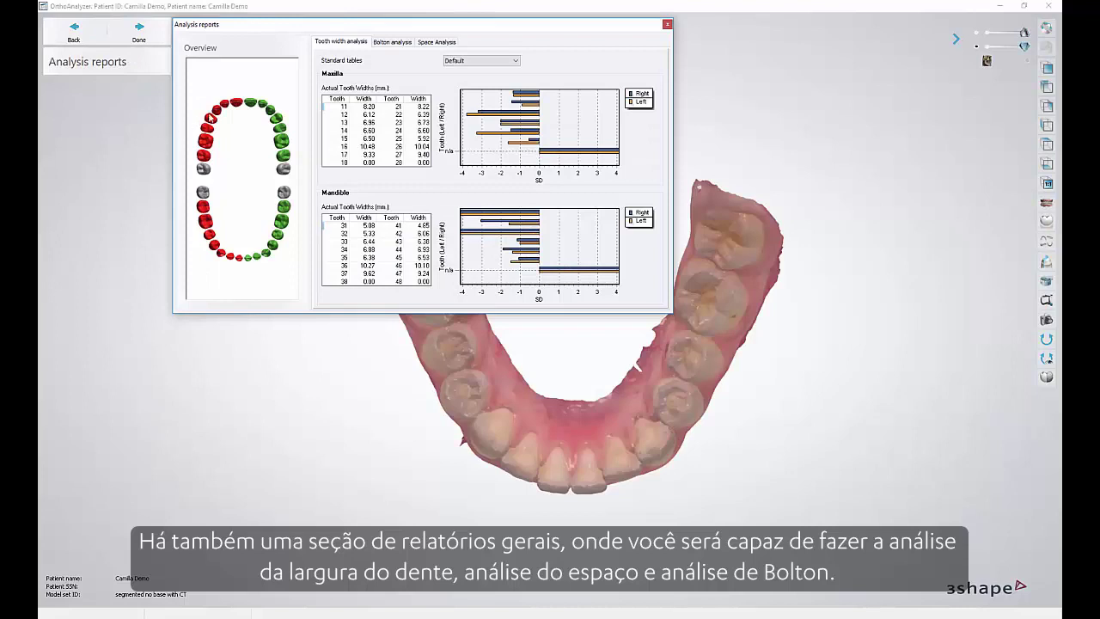
- Review the space analysis report and run the anterior Bolton analysis with a calculation ratio of .77
left_click(435, 43)
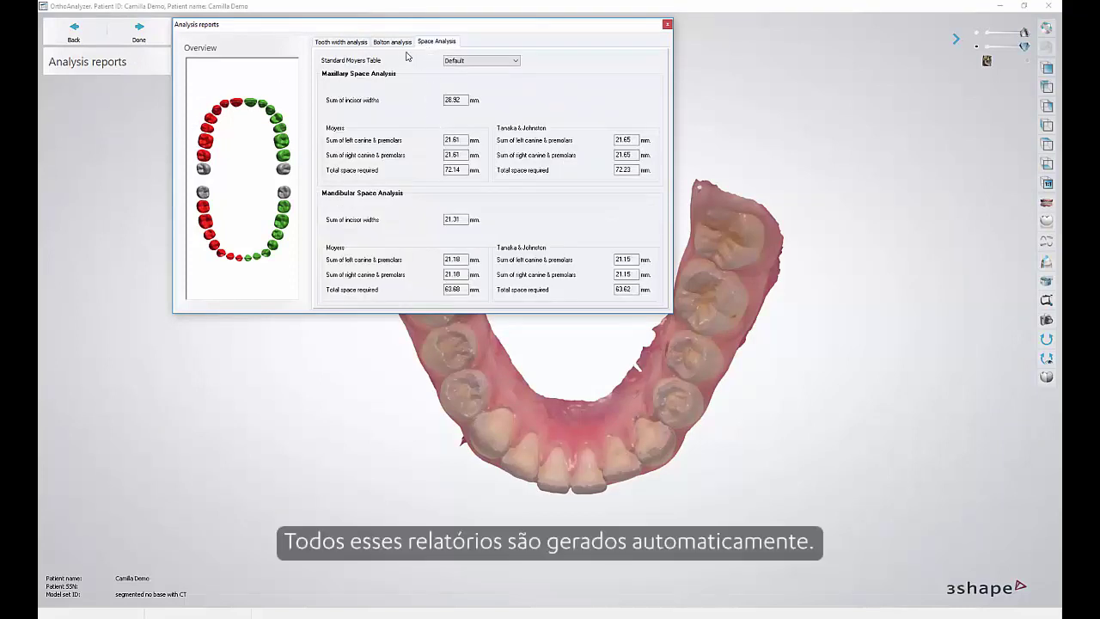
left_click(392, 43)
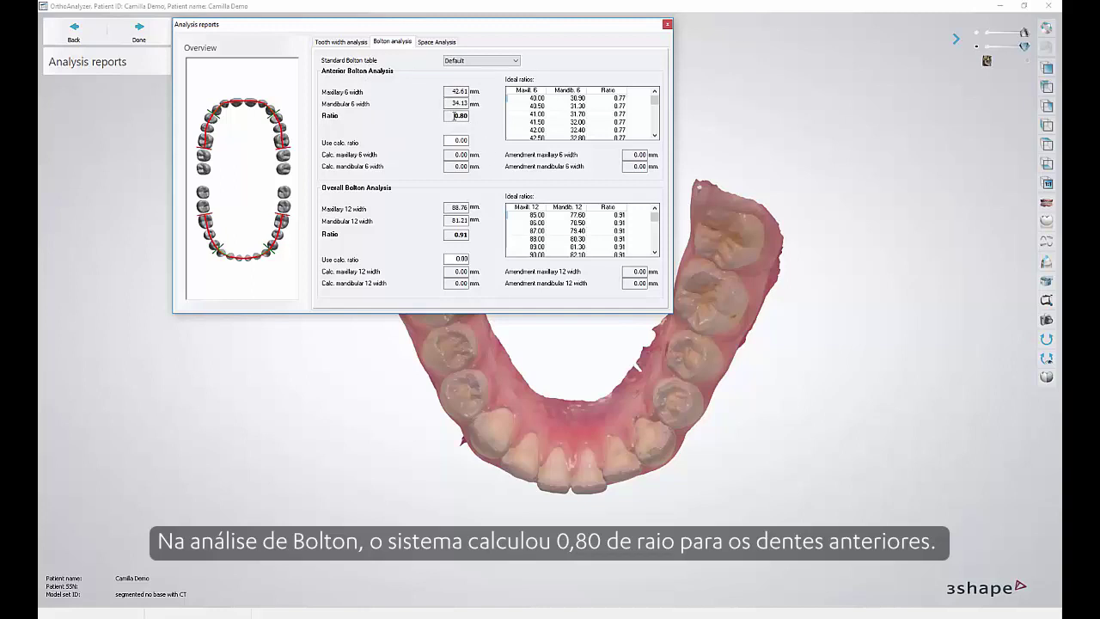
double_click(458, 115)
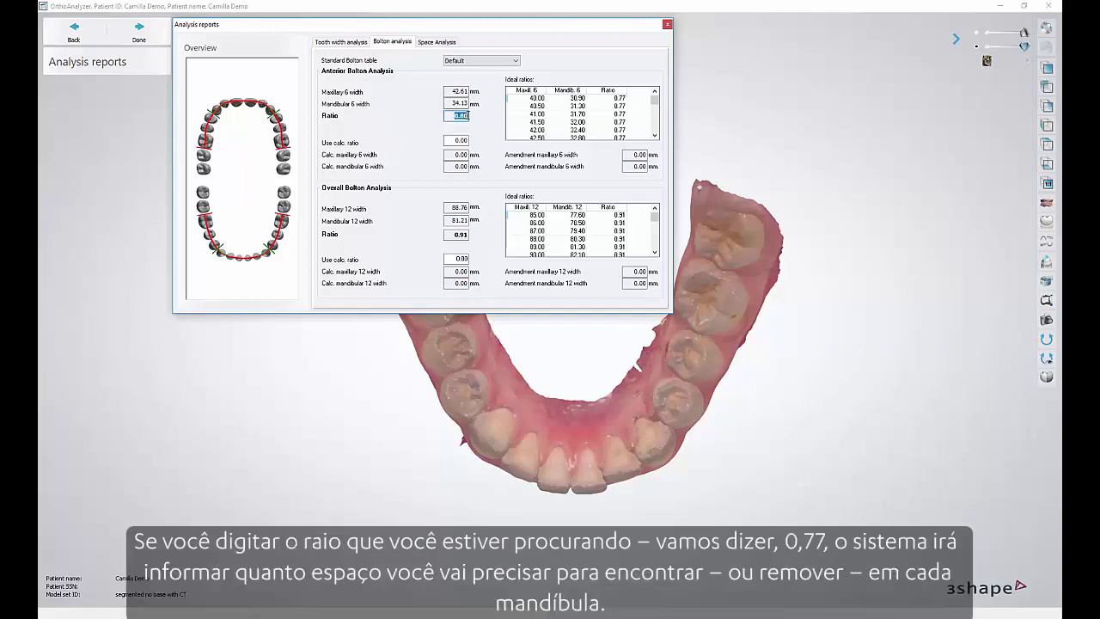
left_click_drag(455, 140, 467, 139)
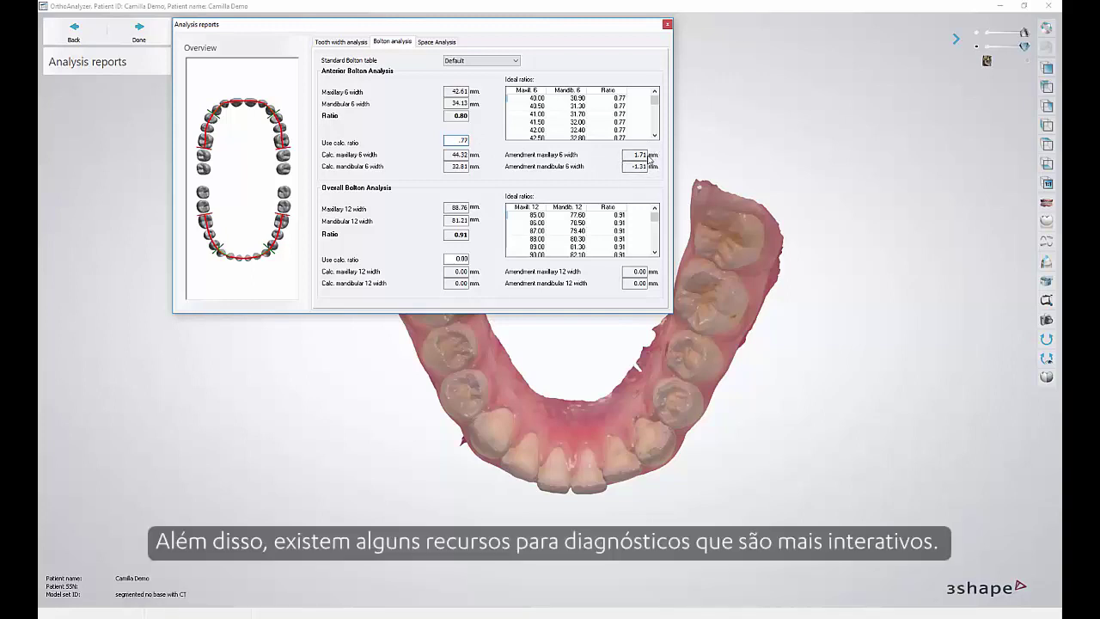
left_click(667, 25)
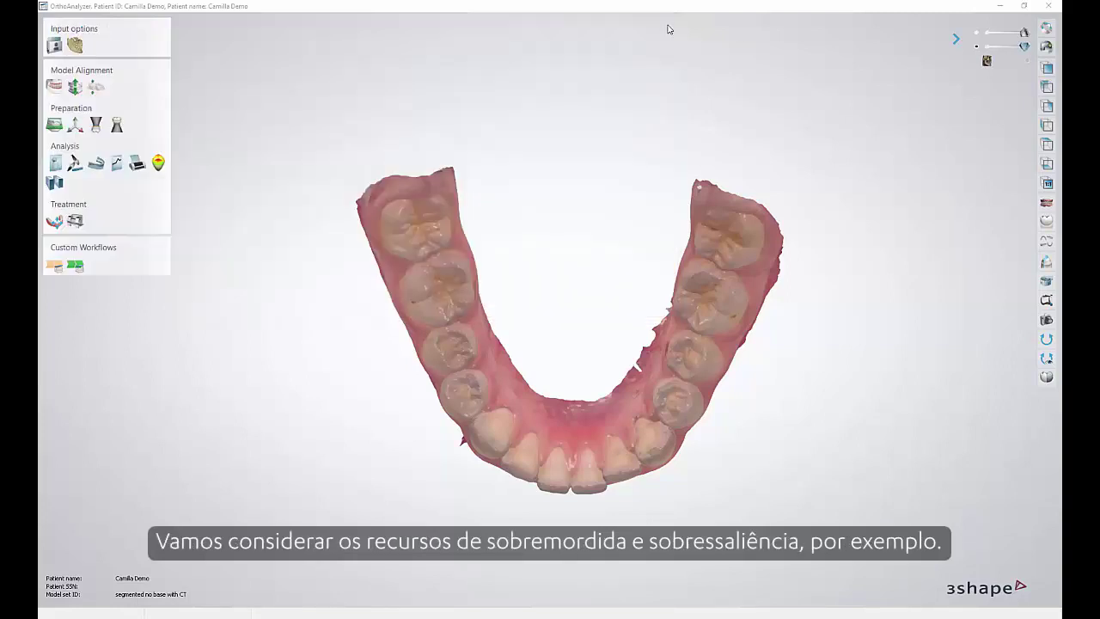
- Measure the overjet of the left lateral incisor in the 2D cross section, from the upper incisal edge to the lower one
left_click(79, 166)
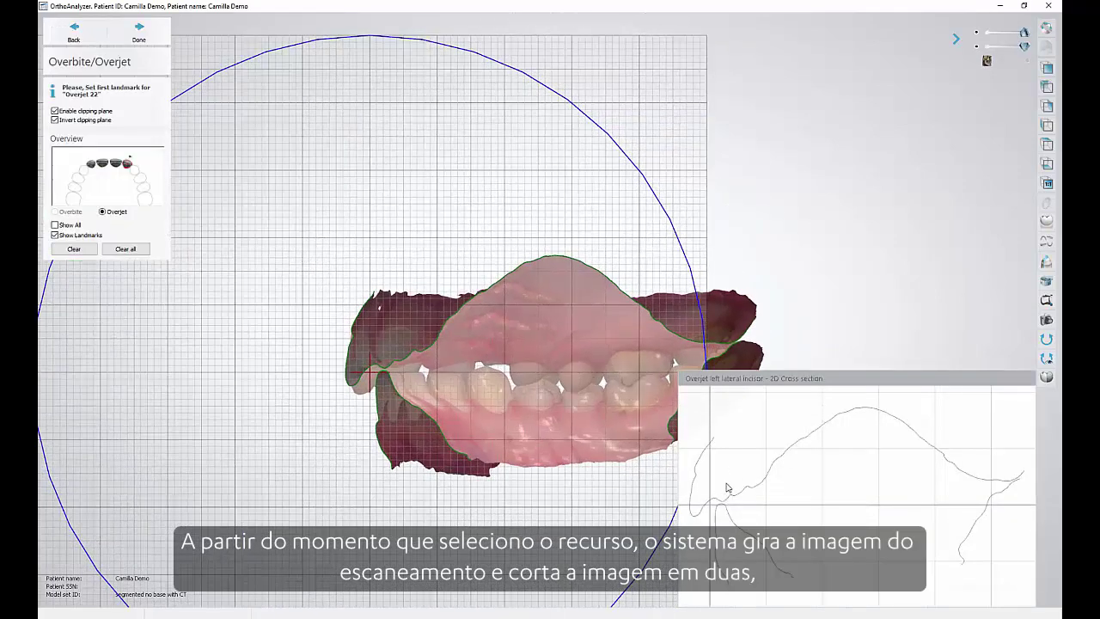
middle_click_drag(726, 481, 814, 428)
scroll(790, 470, "up", 4)
scroll(790, 471, "up", 1)
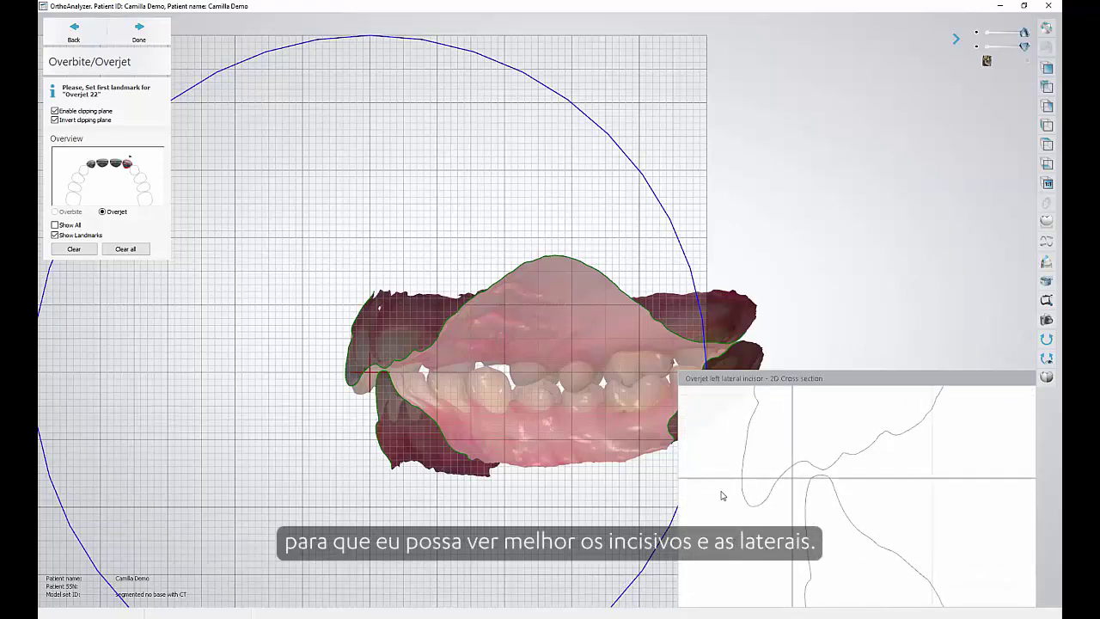
scroll(784, 471, "up", 1)
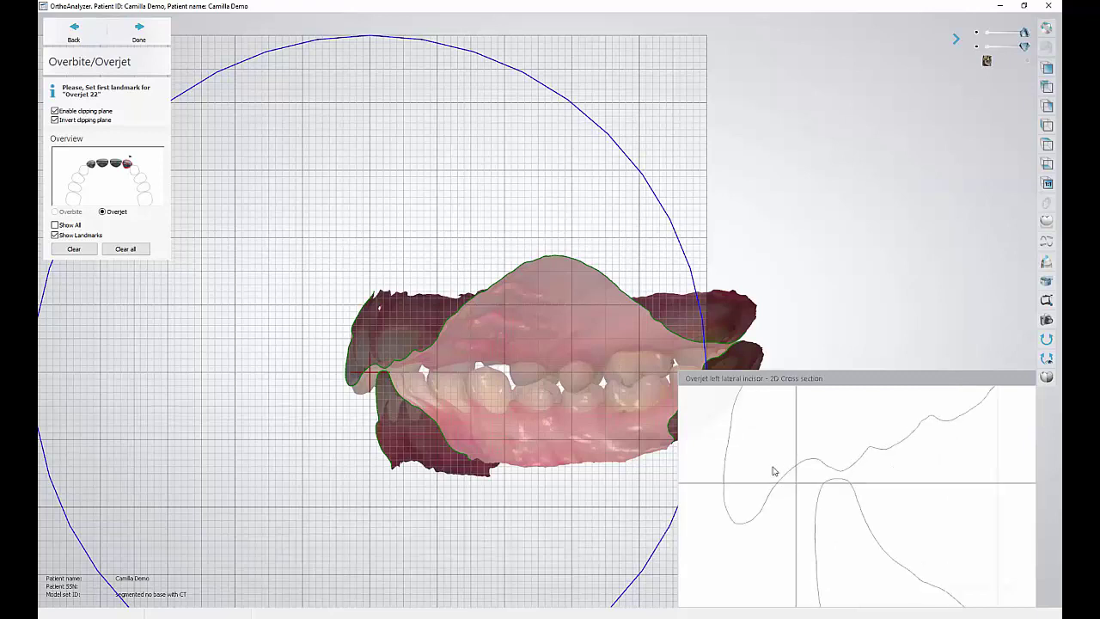
left_click(737, 524)
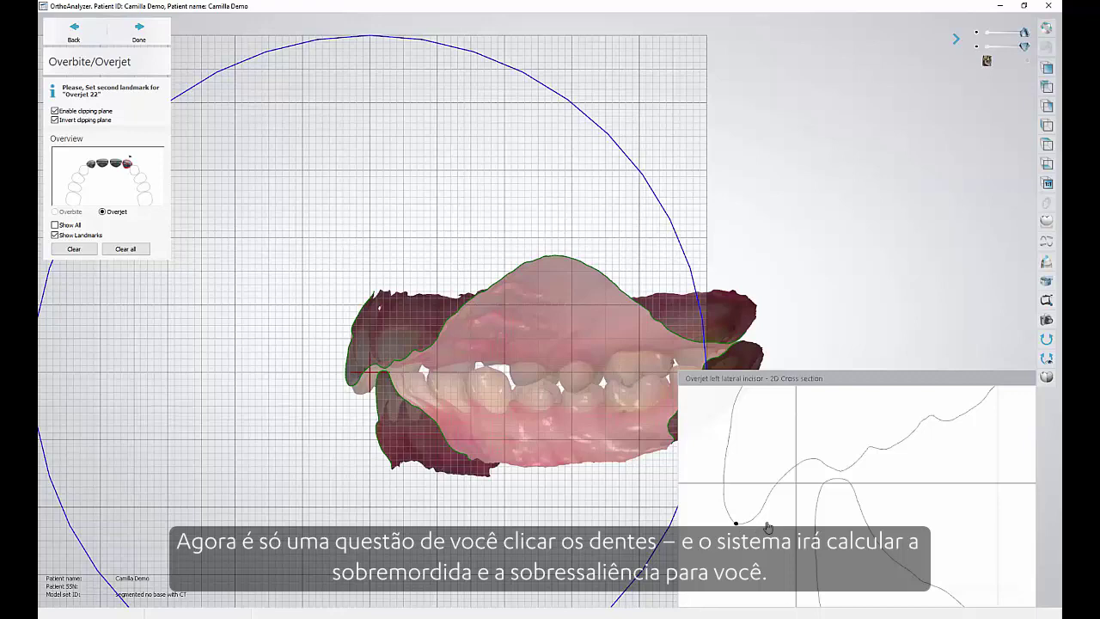
left_click(834, 479)
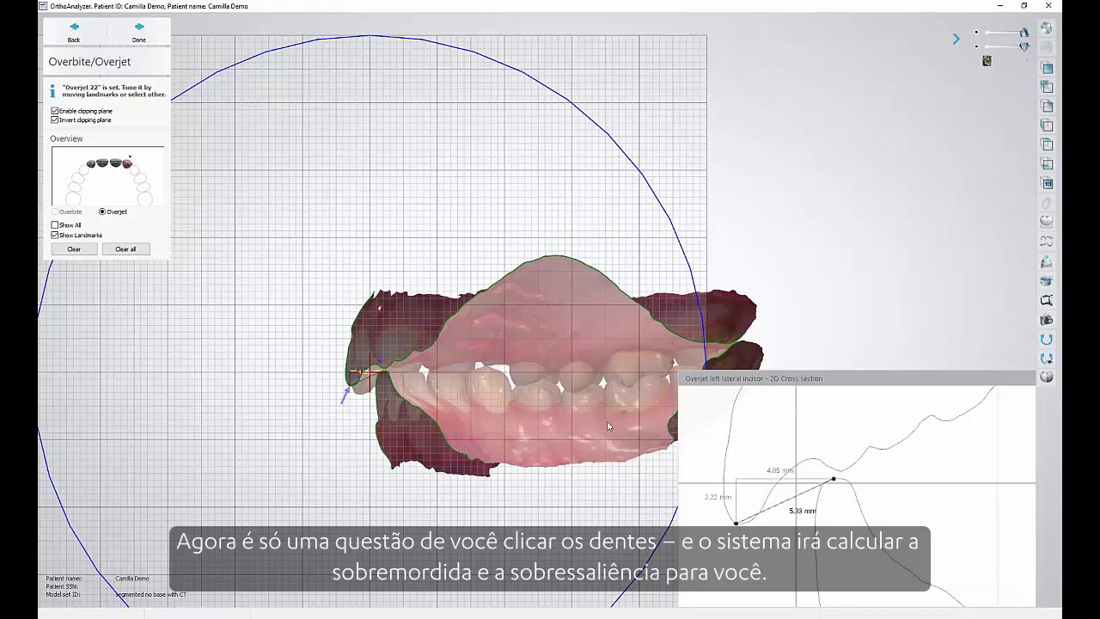
scroll(587, 395, "up", 3)
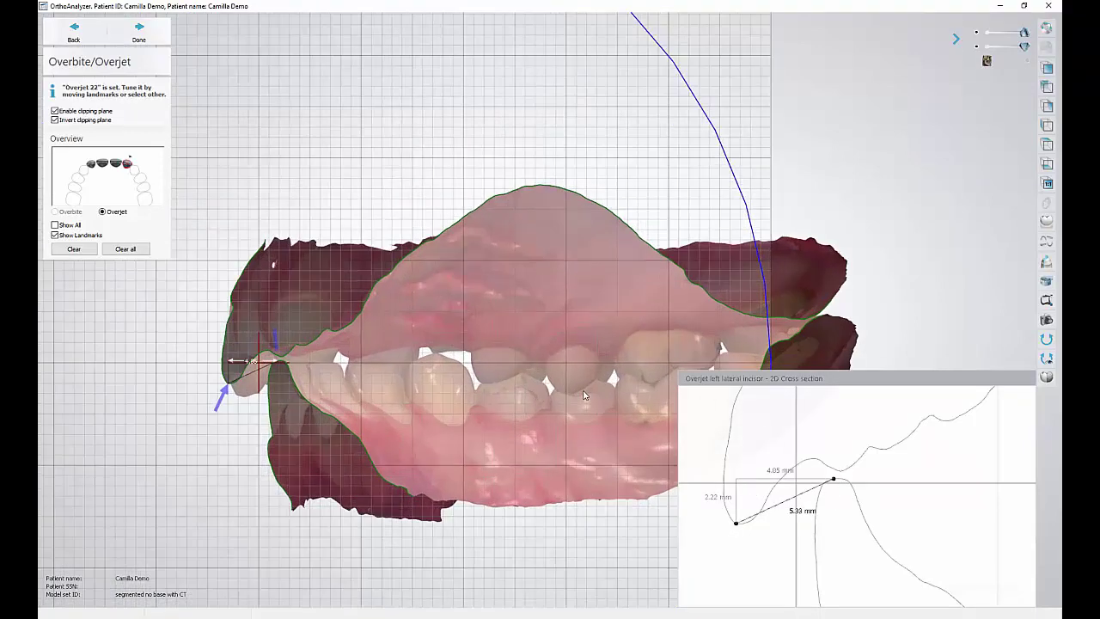
mouse_move(460, 393)
right_mouse_down()
mouse_move(436, 396)
mouse_move(468, 388)
mouse_move(472, 404)
right_mouse_up()
left_click(142, 27)
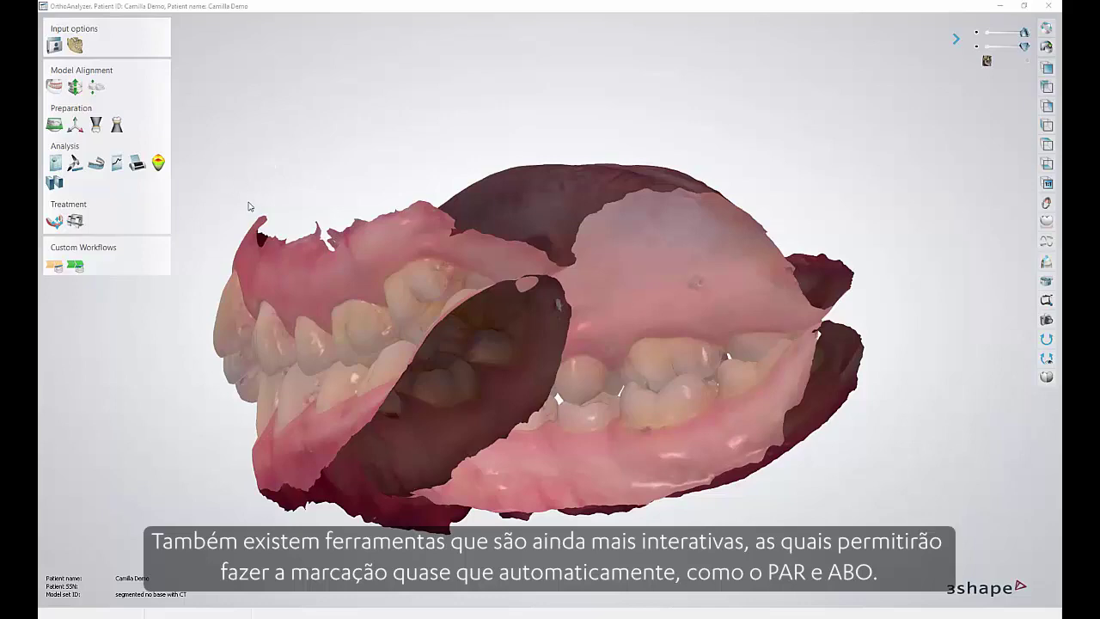
- Generate the occlusion map in frontal view and widen the distance range of its color scale
right_click_drag(339, 290, 768, 151)
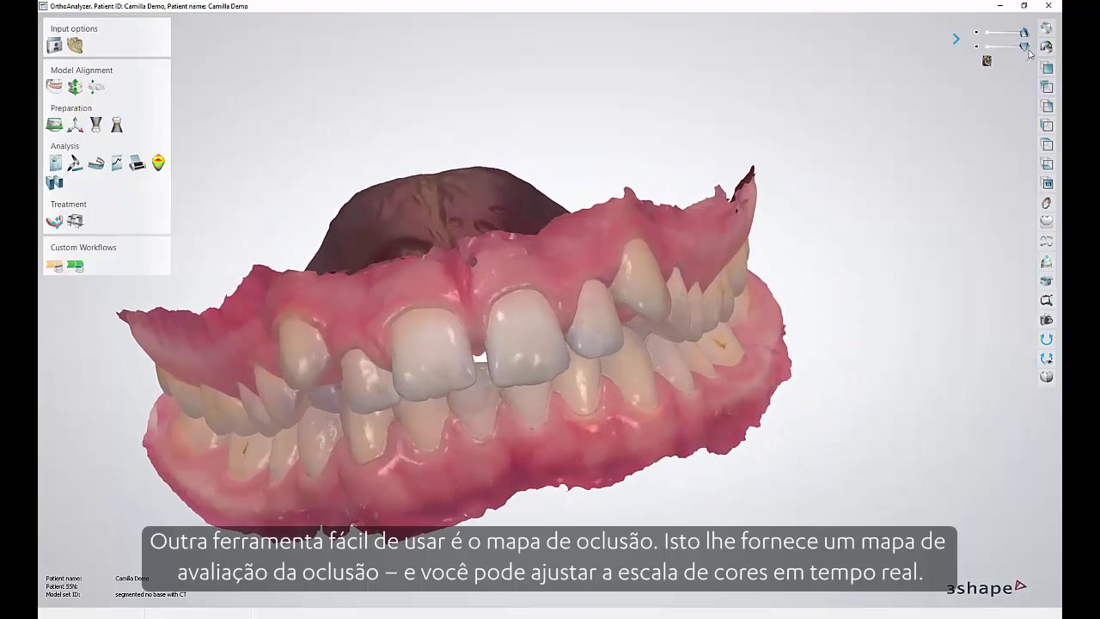
left_click(1047, 67)
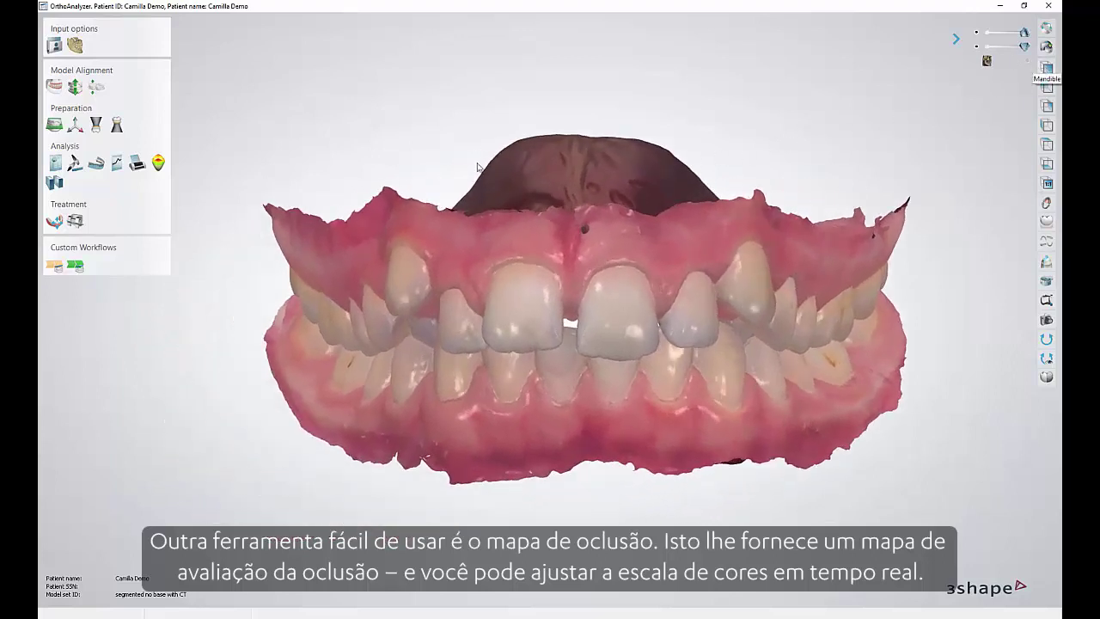
left_click(159, 164)
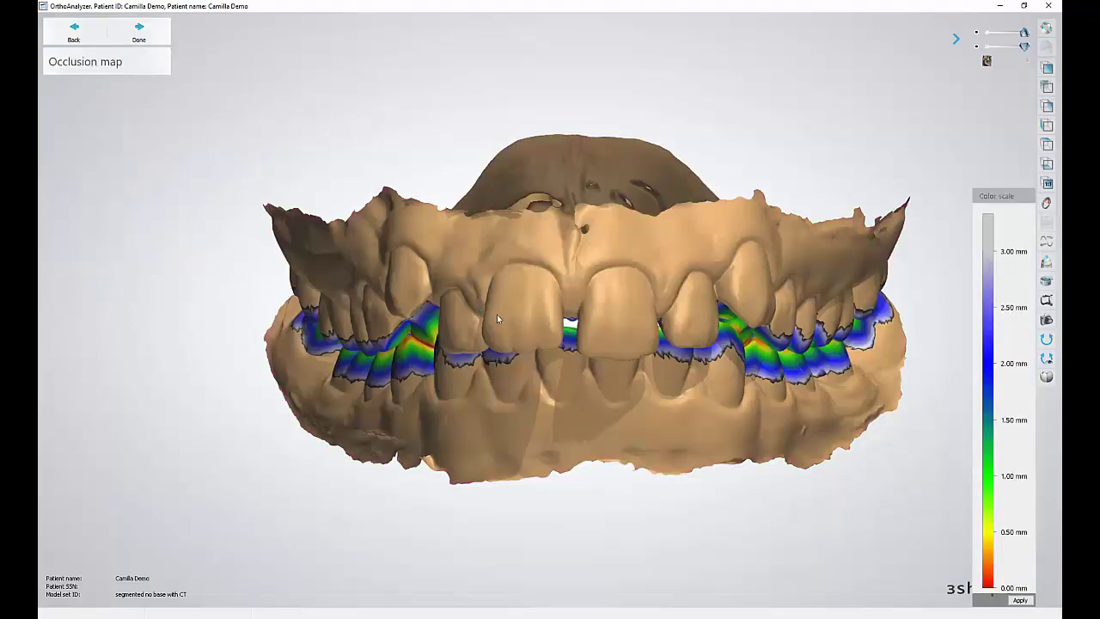
left_click_drag(989, 329, 989, 376)
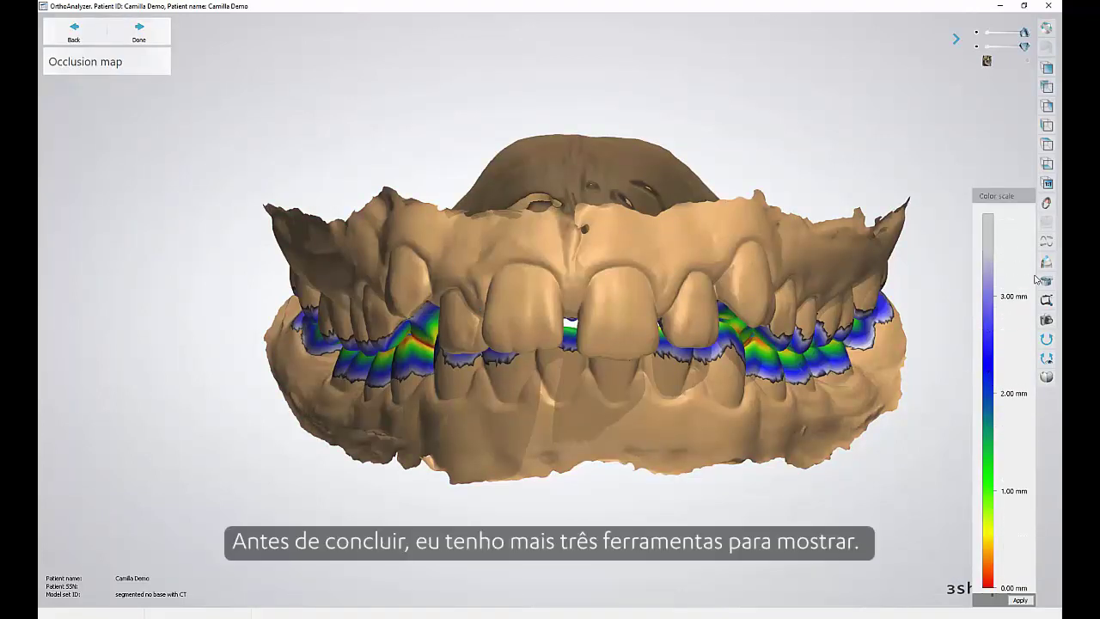
- Open the bite to examine the occlusion map on the chewing surfaces of both arches, and finish the map
left_click(1045, 204)
right_click_drag(659, 252, 654, 295)
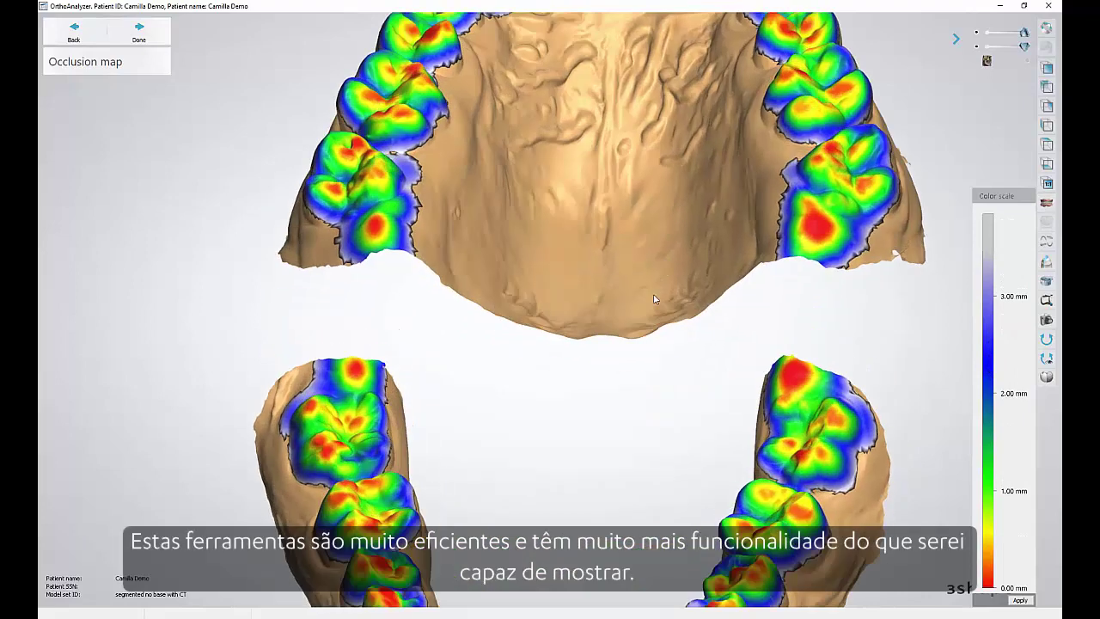
scroll(654, 293, "down", 5)
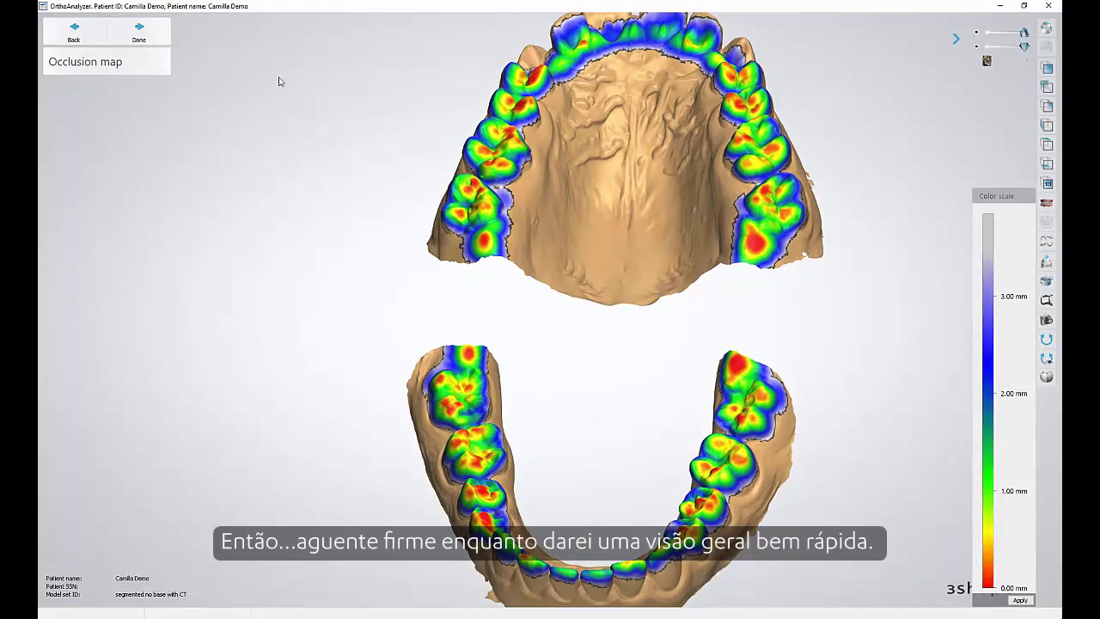
left_click(138, 35)
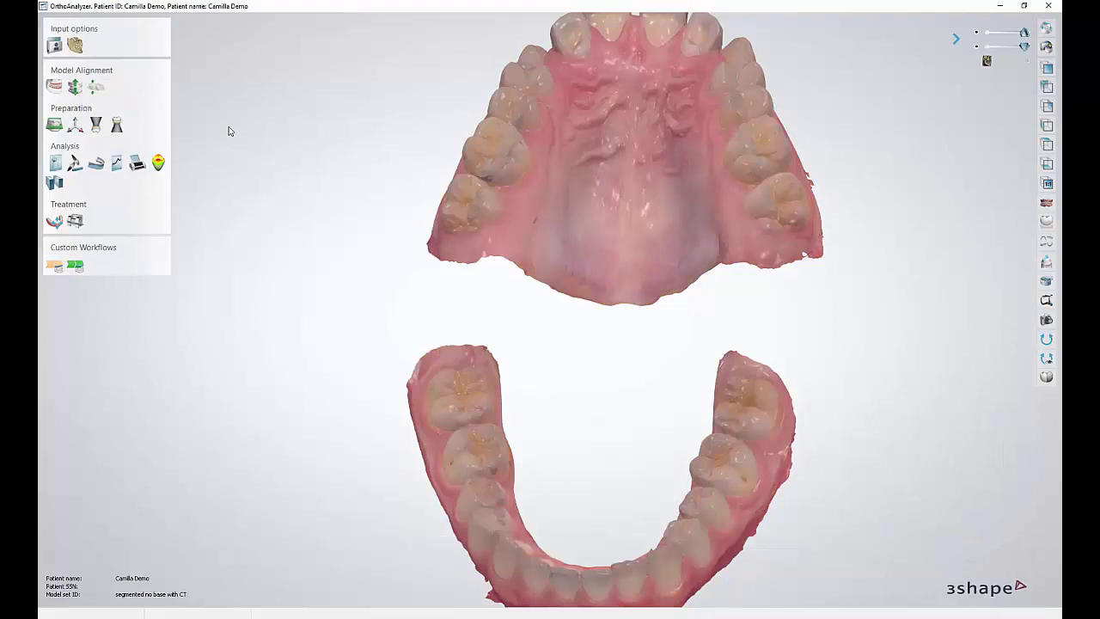
- Bring the jaws back into occlusion in frontal view and open the virtual articulator
left_click(1045, 171)
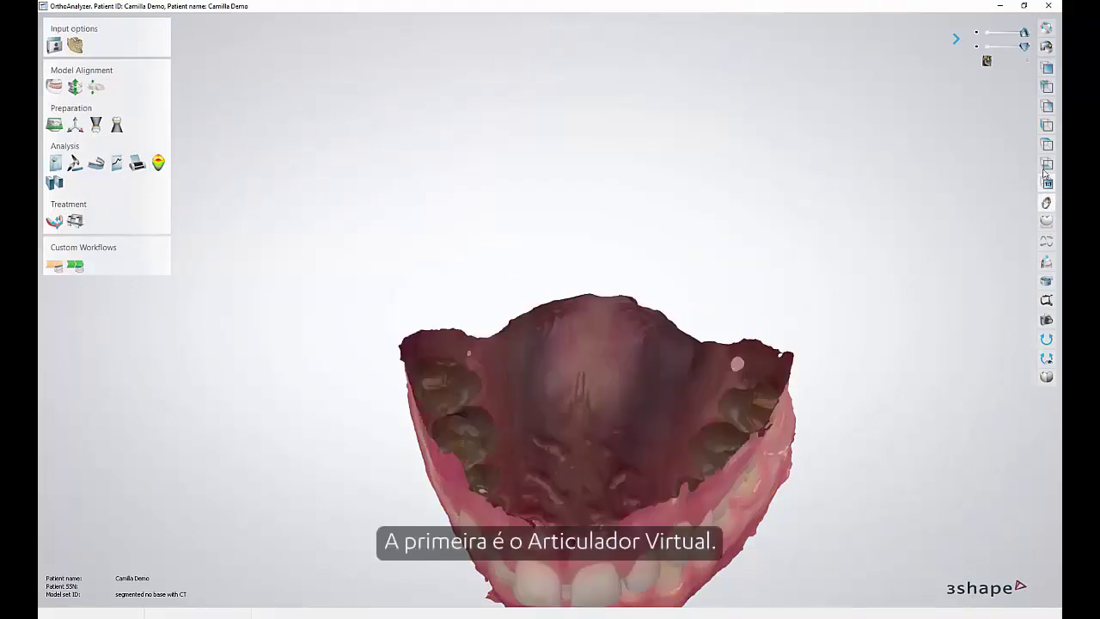
left_click(1047, 86)
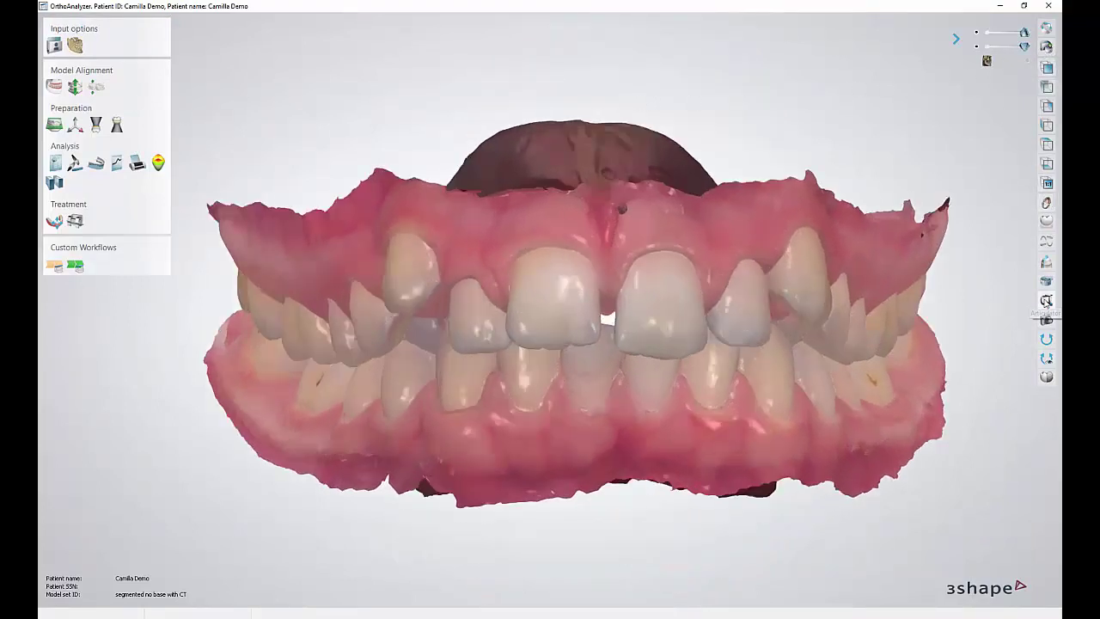
left_click(1046, 300)
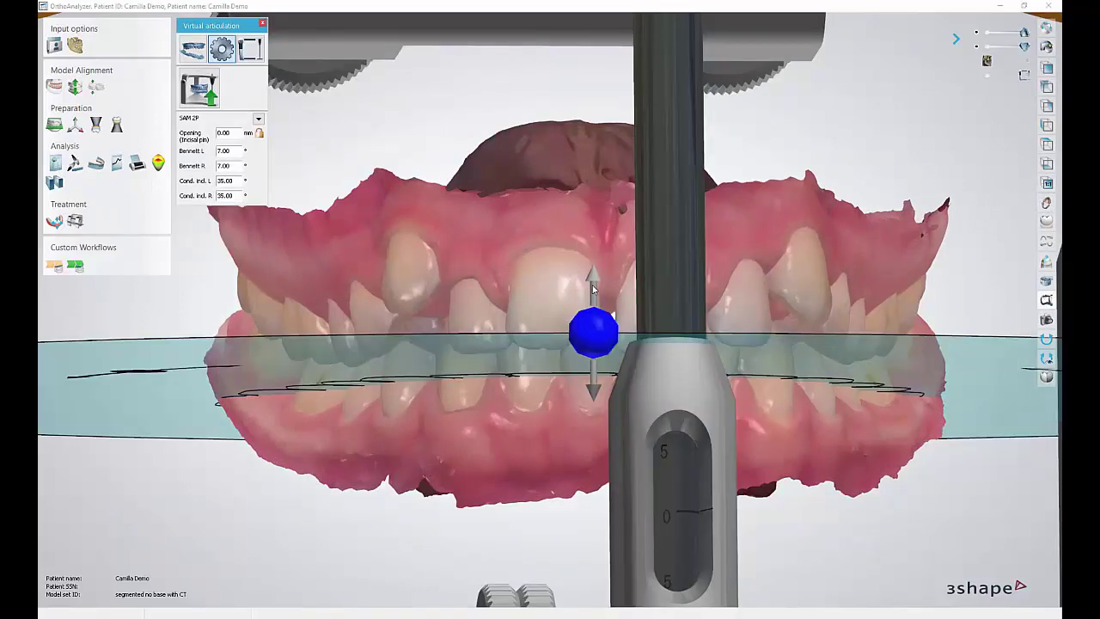
- Change the articulator type to Denar Mark 330, accepting the loss of the jaws' modeling position
scroll(593, 289, "down", 5)
mouse_move(823, 339)
right_mouse_down()
mouse_move(859, 351)
mouse_move(851, 325)
mouse_move(835, 338)
right_mouse_up()
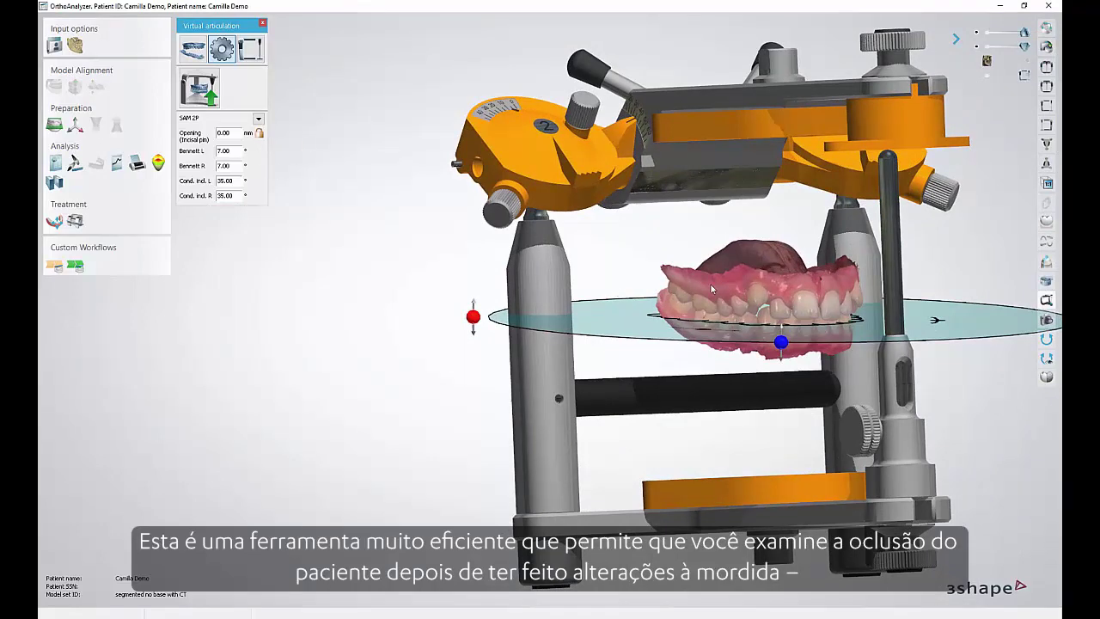
scroll(719, 290, "up", 1)
middle_click_drag(740, 364, 599, 365)
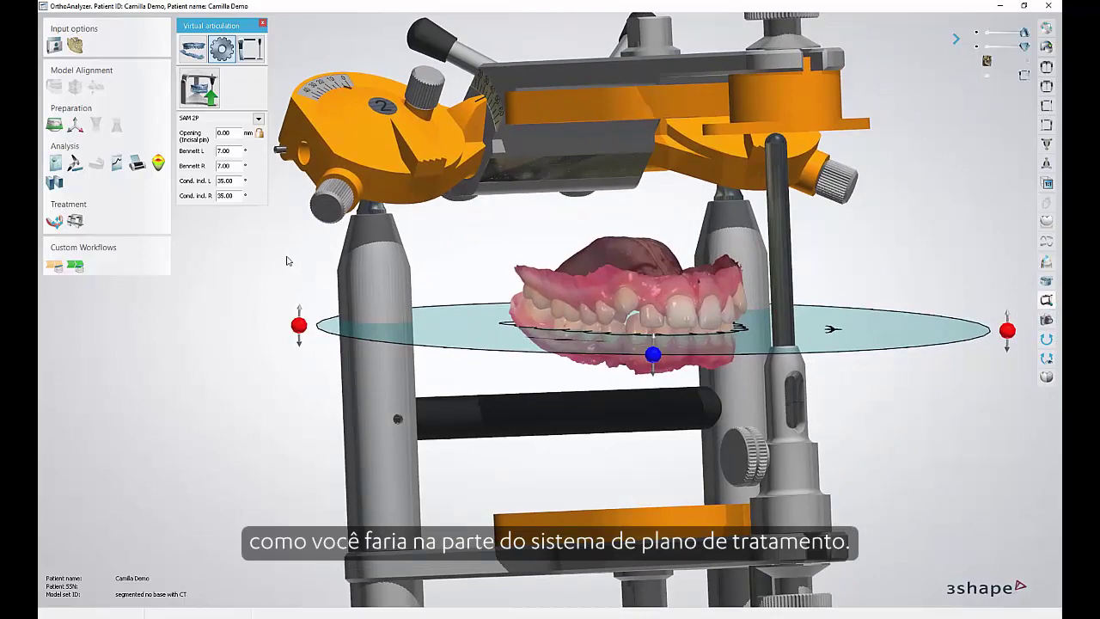
mouse_move(574, 242)
right_mouse_down()
mouse_move(576, 252)
mouse_move(578, 238)
right_mouse_up()
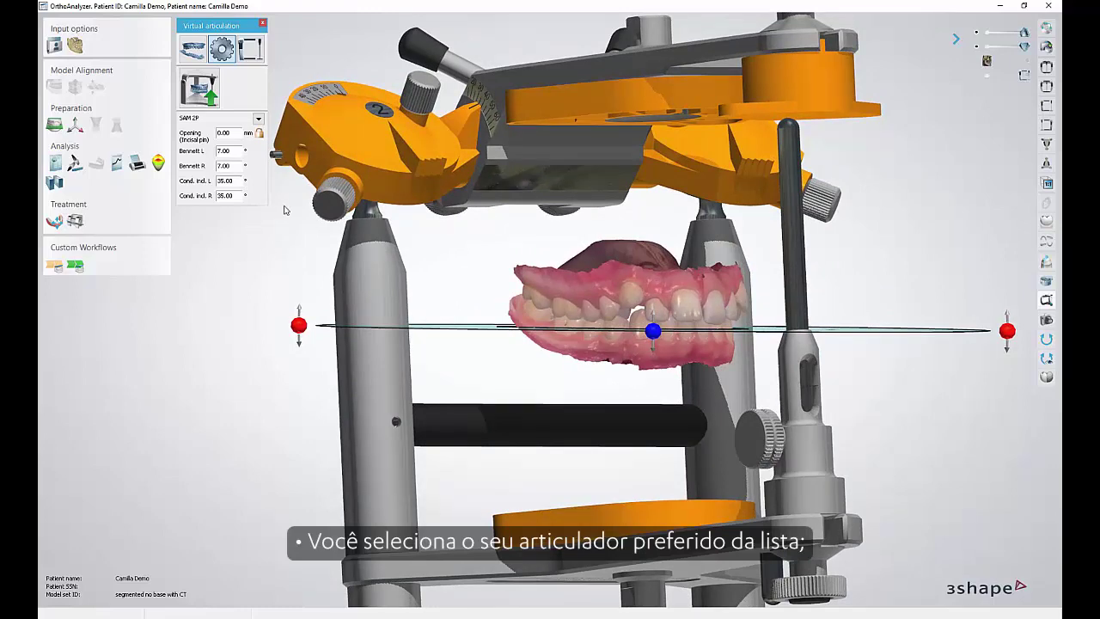
left_click(258, 118)
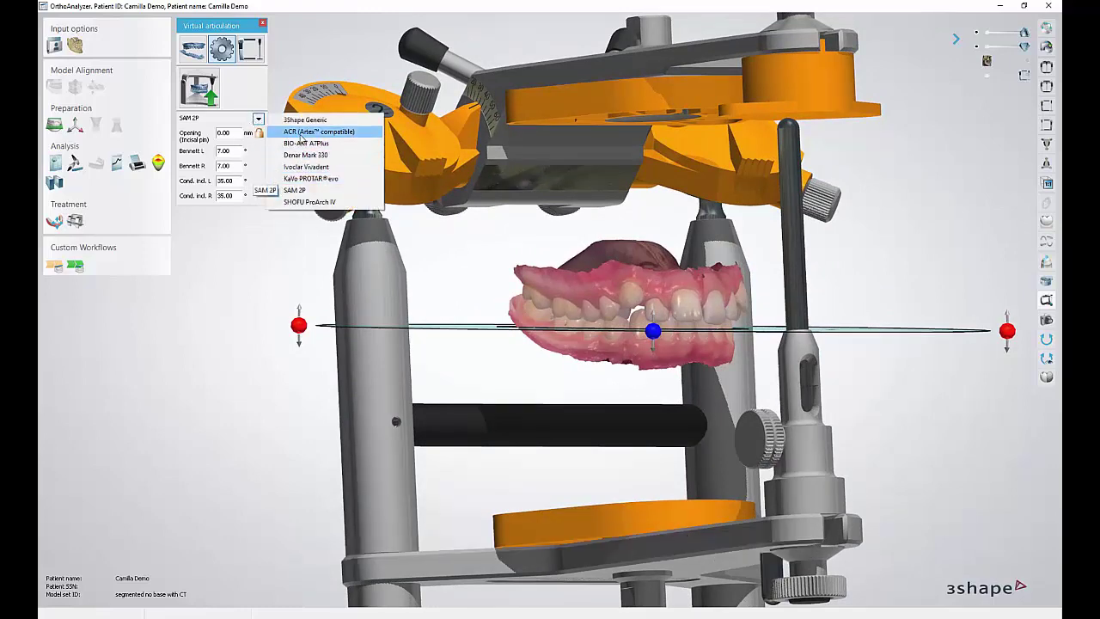
left_click(298, 156)
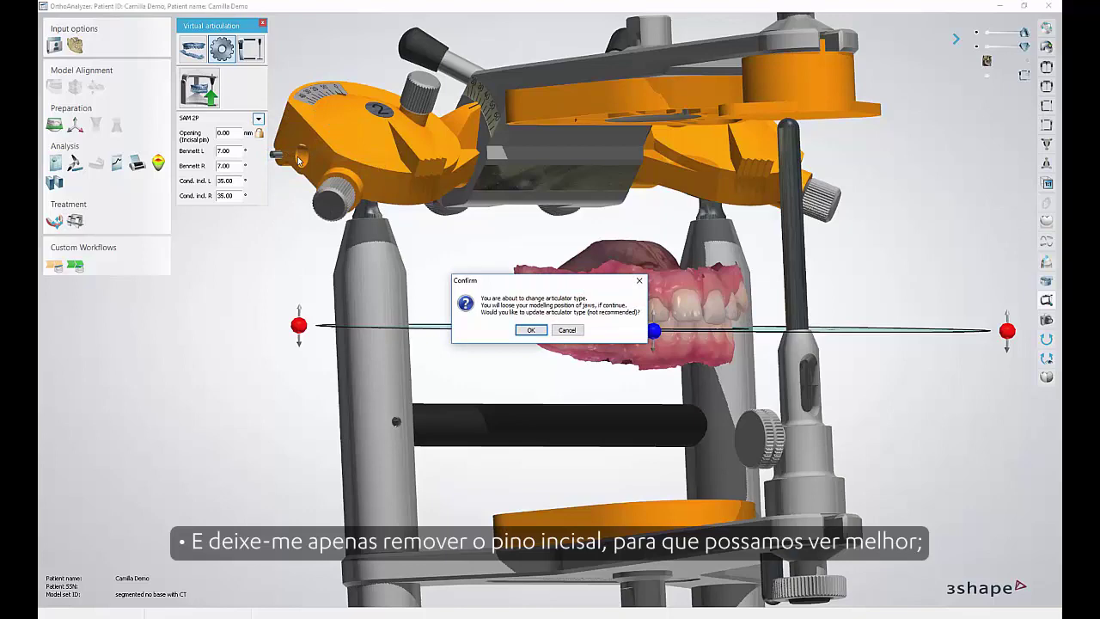
left_click(535, 327)
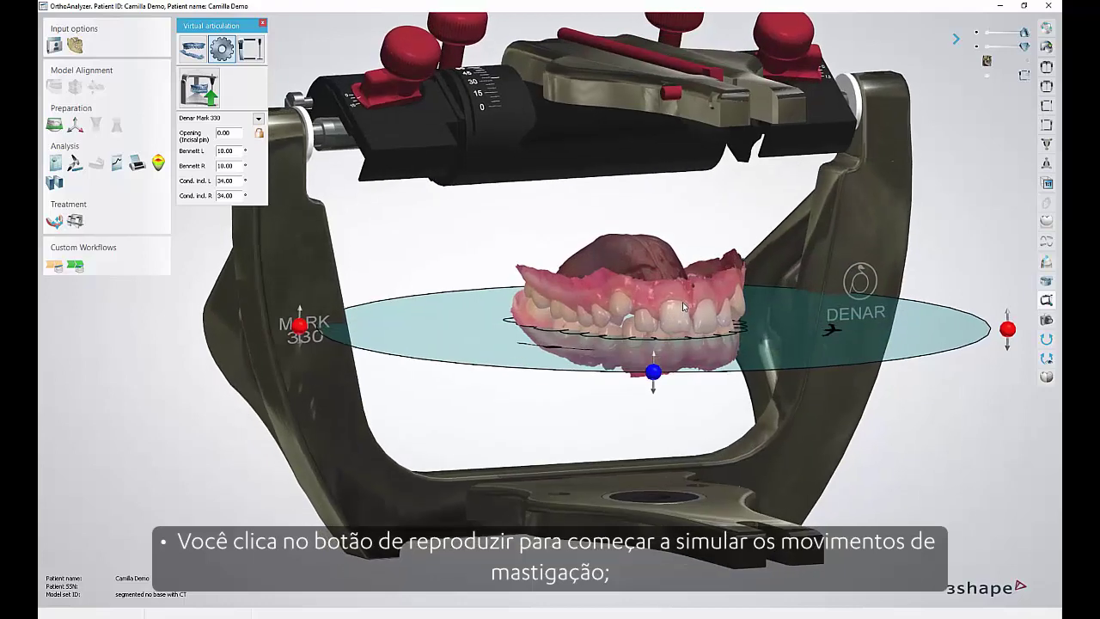
- Play the simulated chewing movements of the jaws in the articulator
left_click(249, 50)
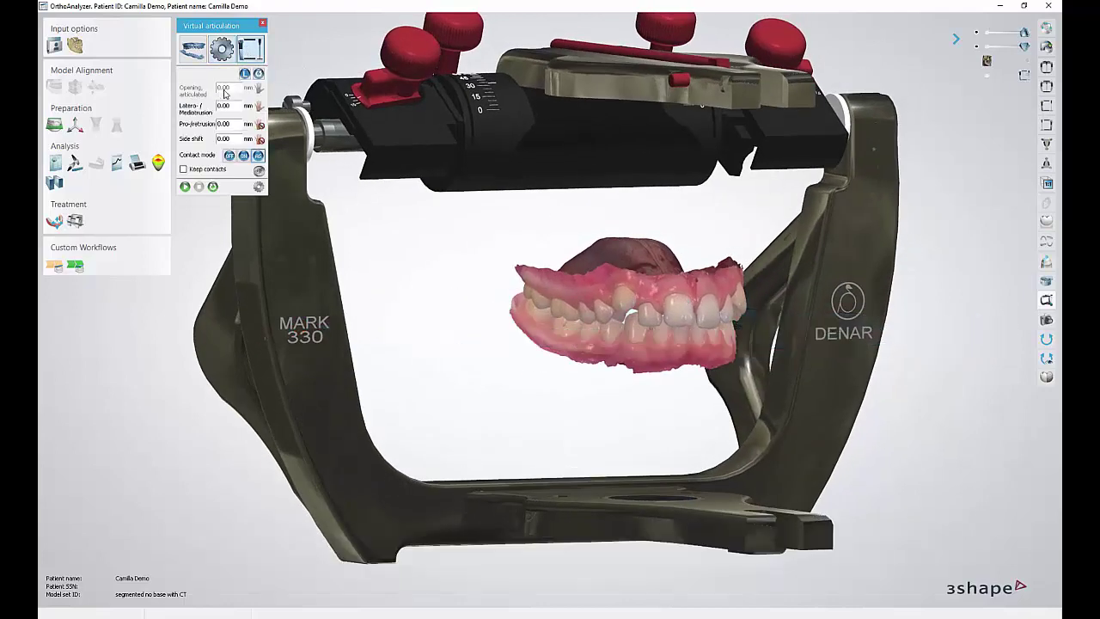
left_click(185, 185)
scroll(568, 265, "up", 3)
scroll(568, 265, "up", 3)
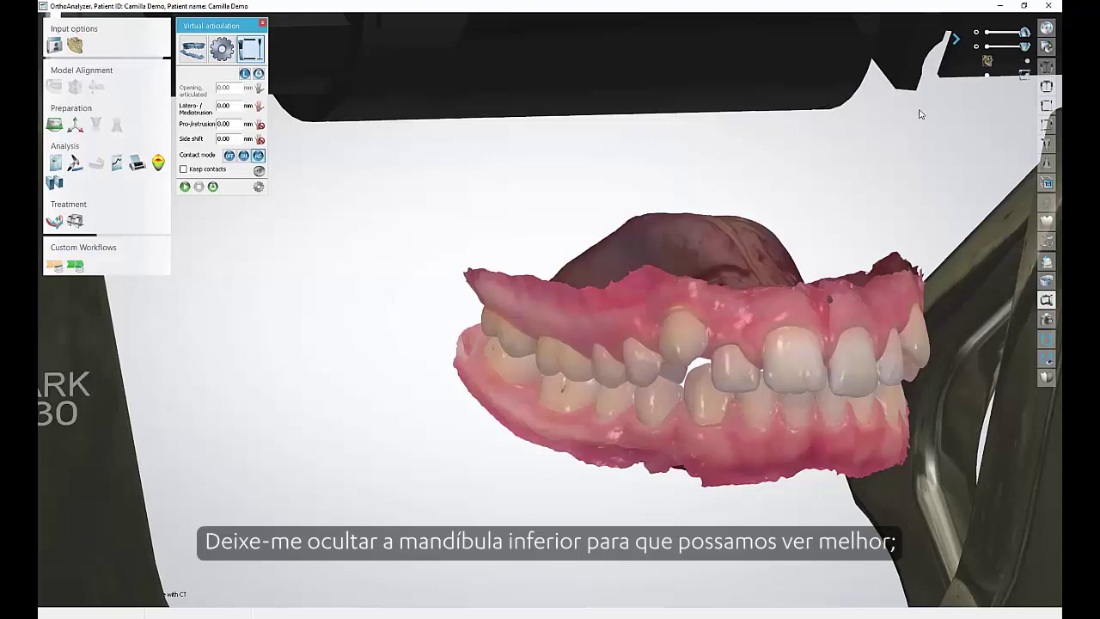
- Hide the mandible to examine the contact points on the upper teeth, and show it again
left_click(977, 47)
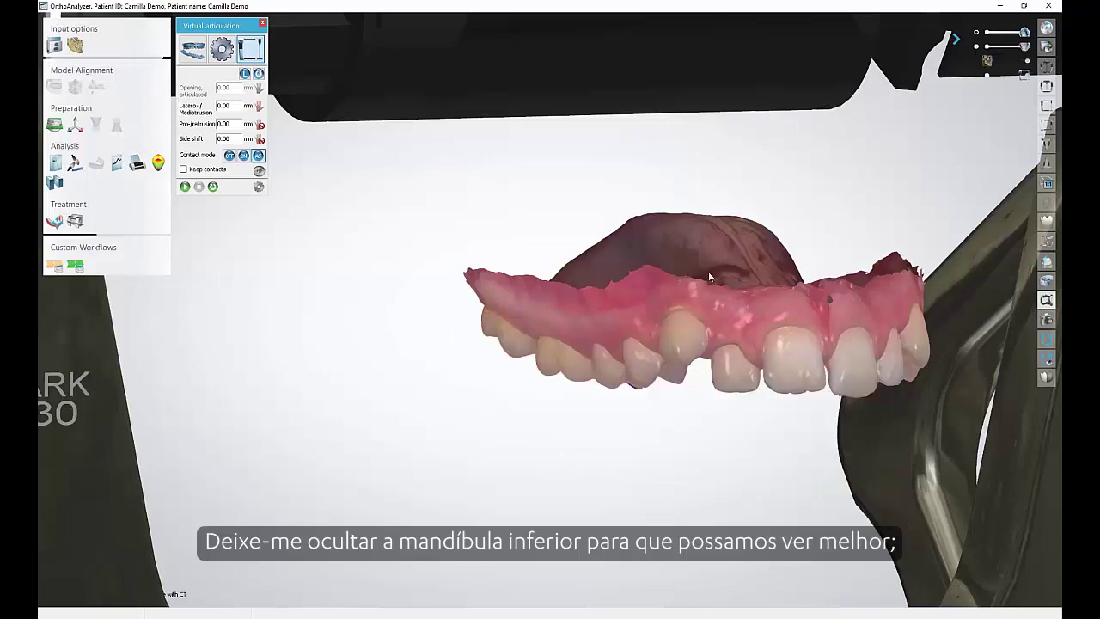
right_click_drag(729, 348, 755, 300)
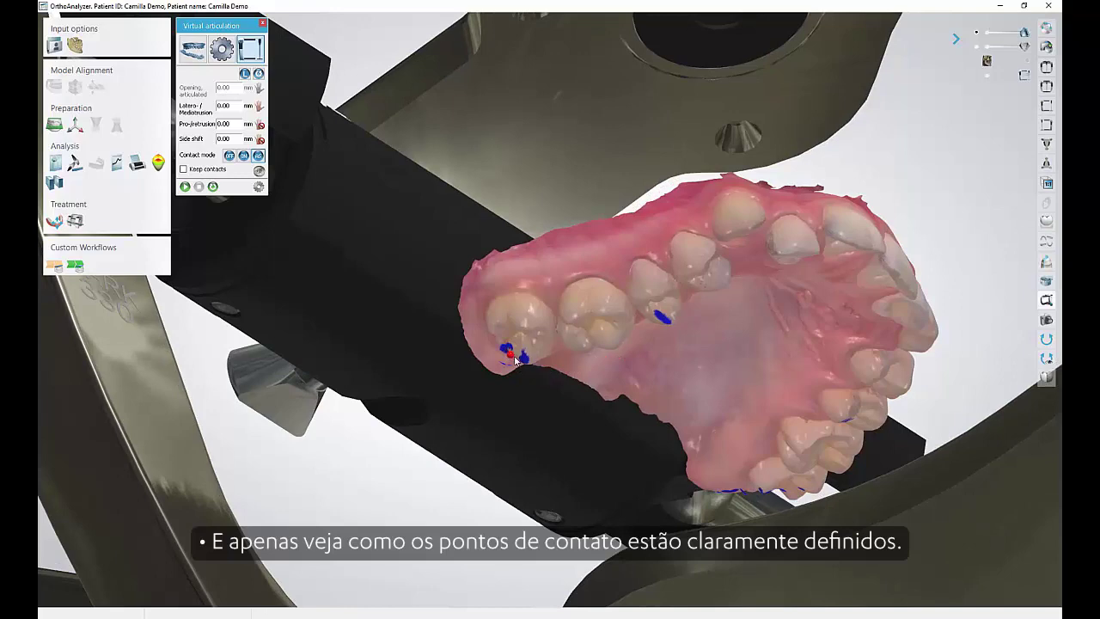
scroll(651, 325, "up", 3)
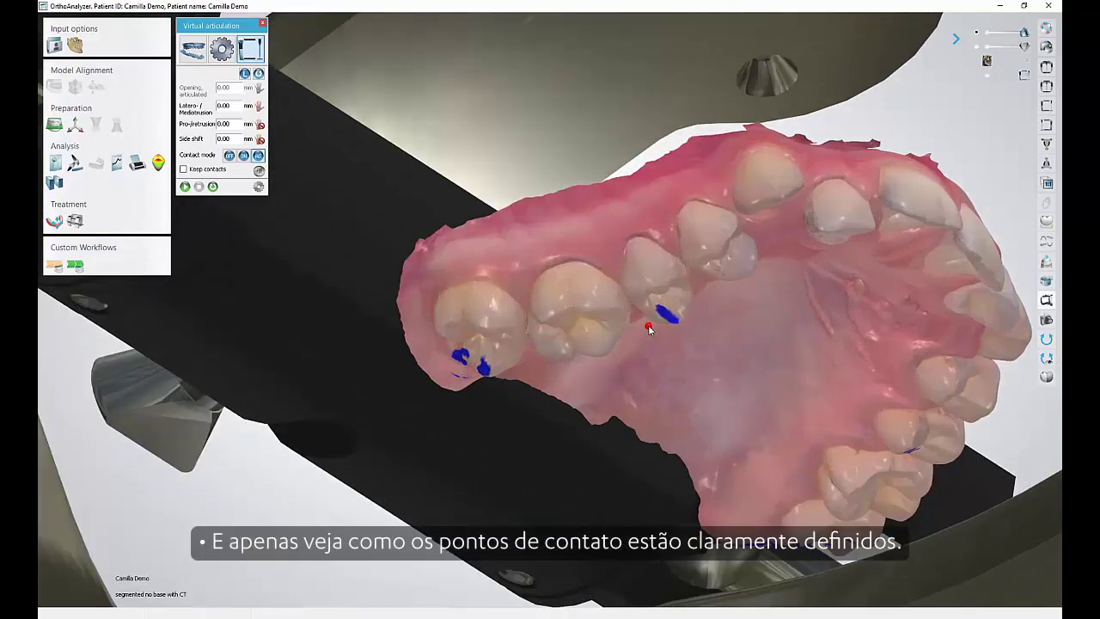
right_click_drag(687, 321, 662, 365)
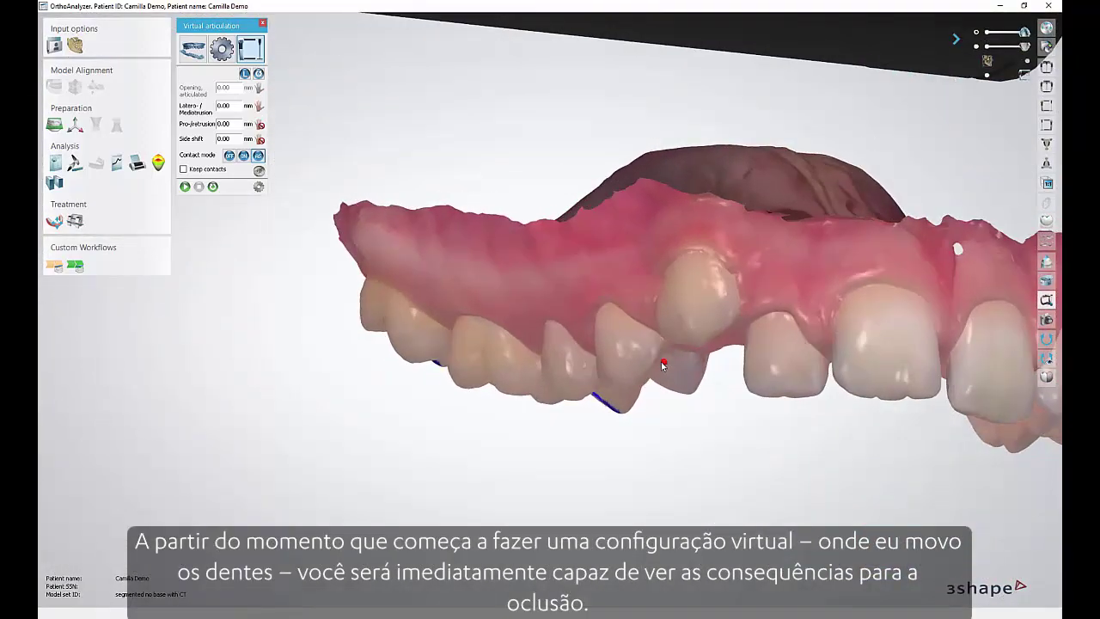
left_click(977, 46)
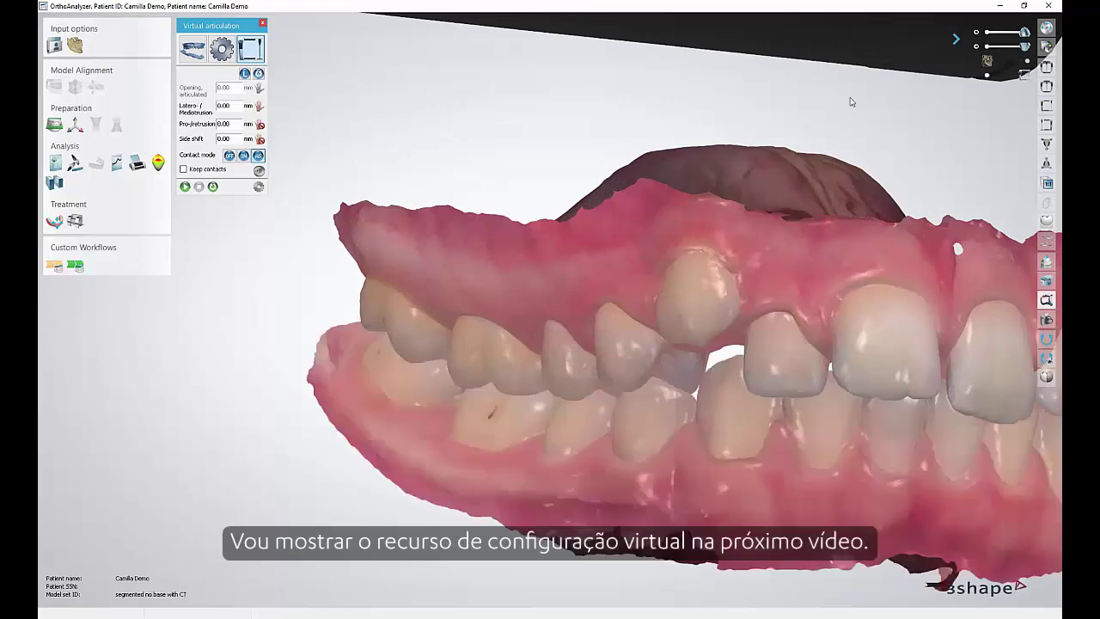
- Play the jaw movements in the virtual articulator while viewing the side teeth, and close the articulator
left_click(184, 187)
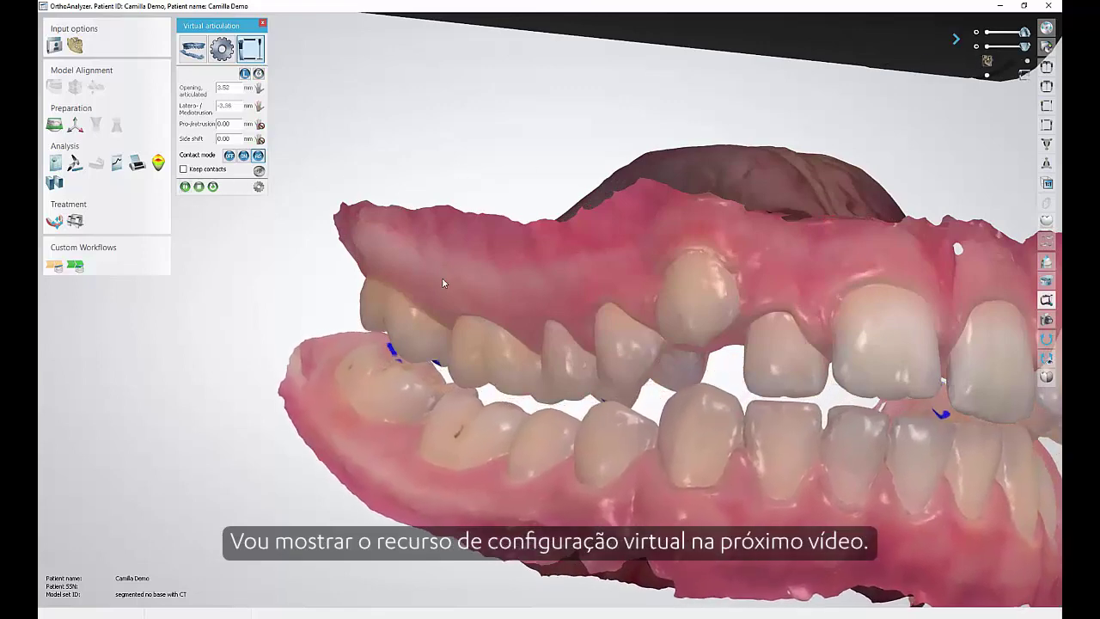
right_click_drag(530, 329, 565, 318)
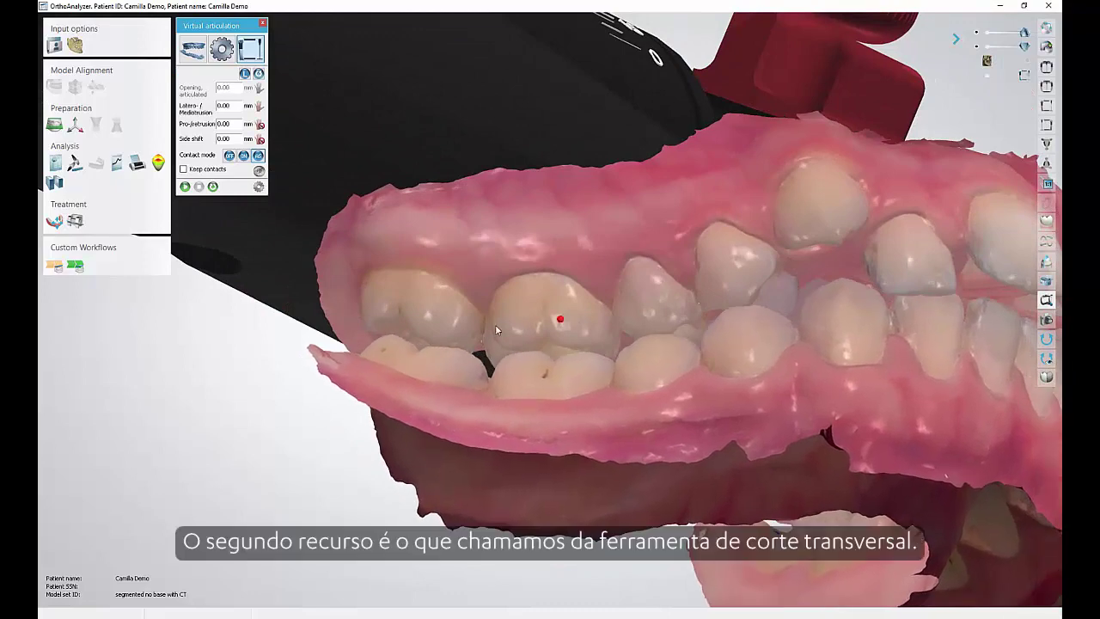
left_click(1047, 300)
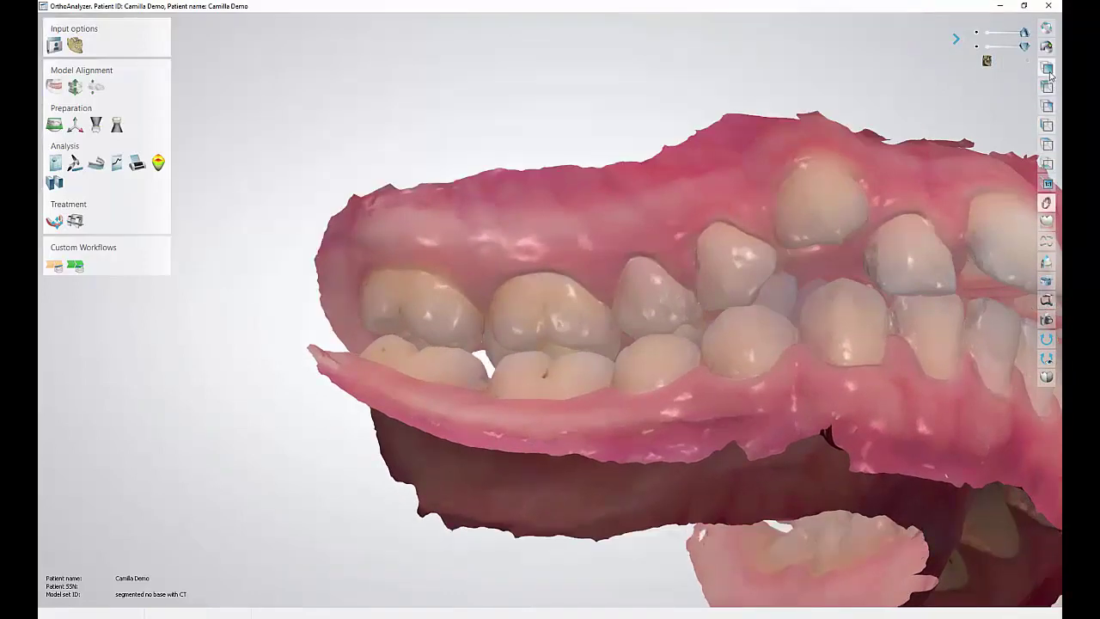
- Open the 2D cross-section tool in frontal view and discard the temporary plane without saving it
left_click(1048, 70)
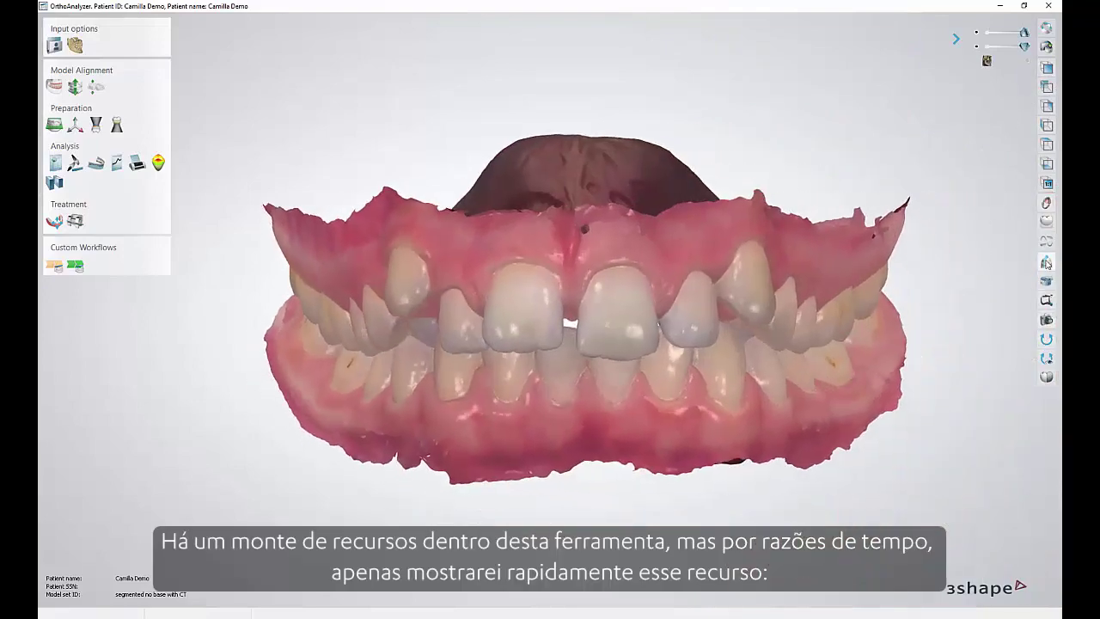
left_click(1047, 263)
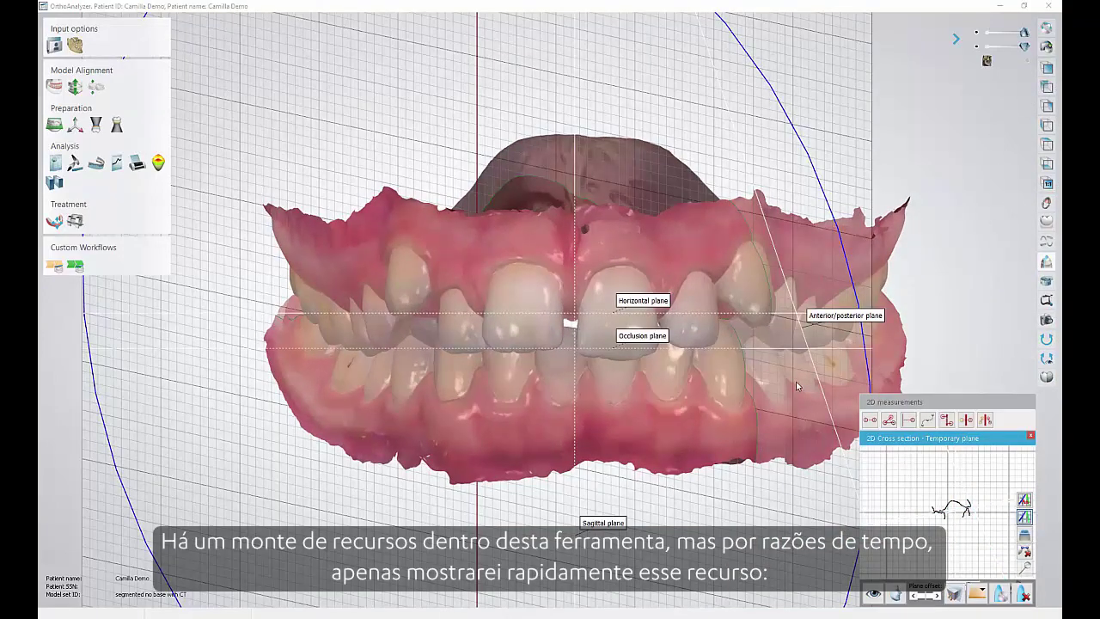
left_click(1025, 595)
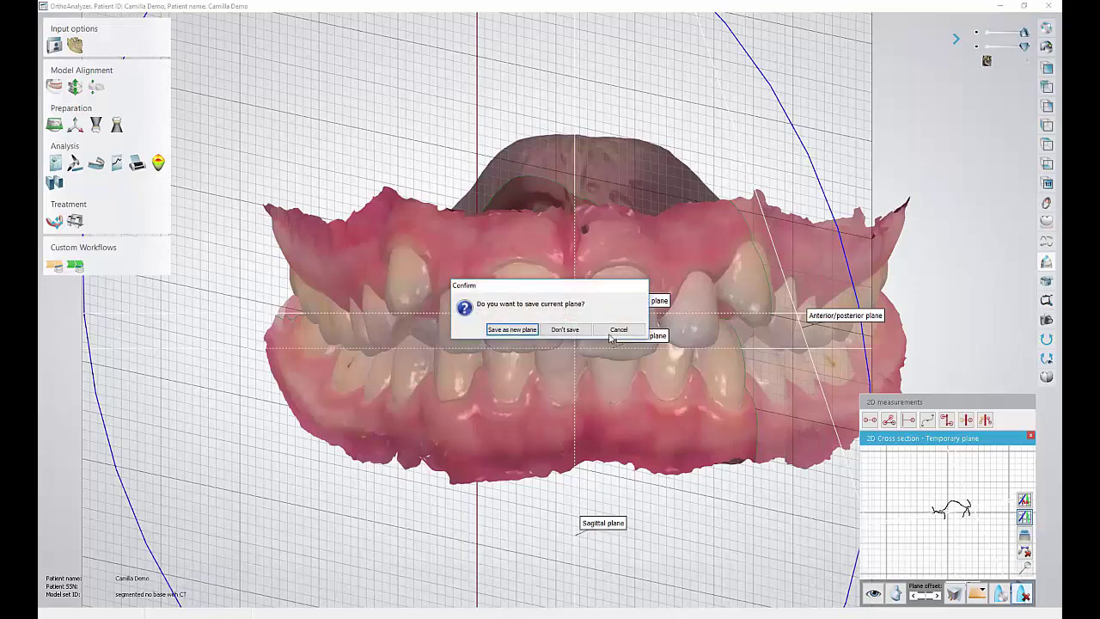
left_click(553, 329)
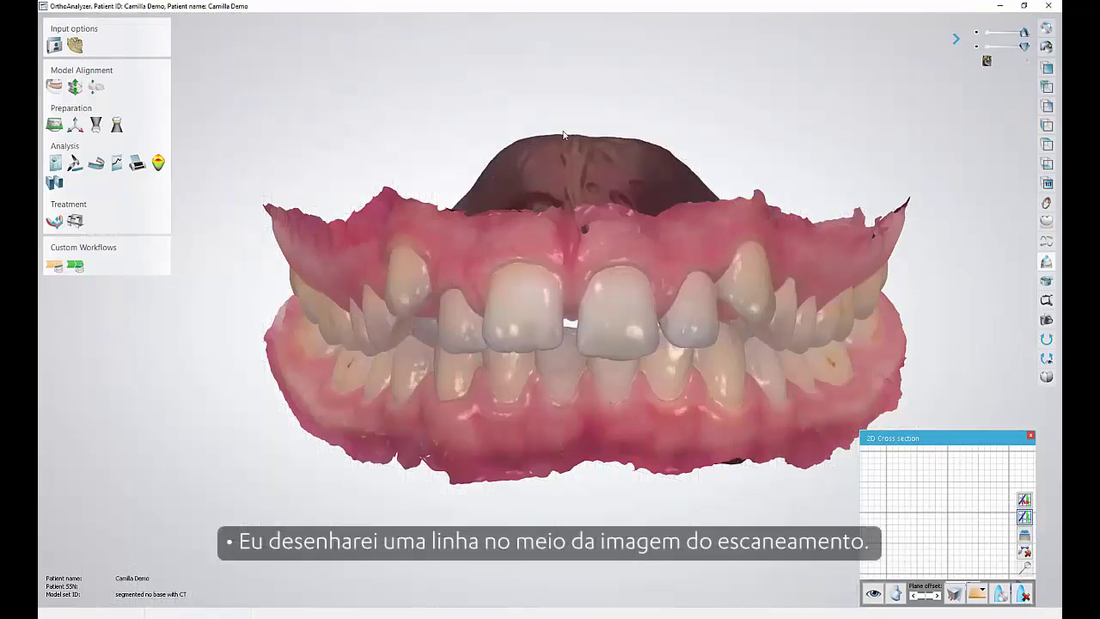
- Cut the scan vertically along the midline and clip it with Clipping plane - Right to expose the section from the side
left_click_drag(577, 90, 585, 522)
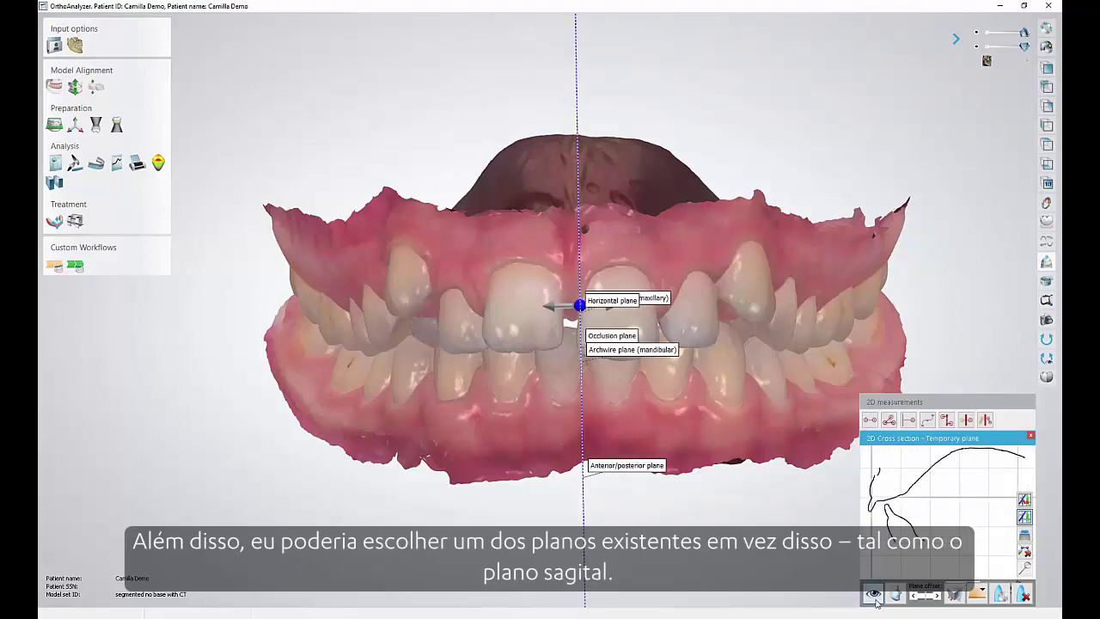
mouse_move(875, 602)
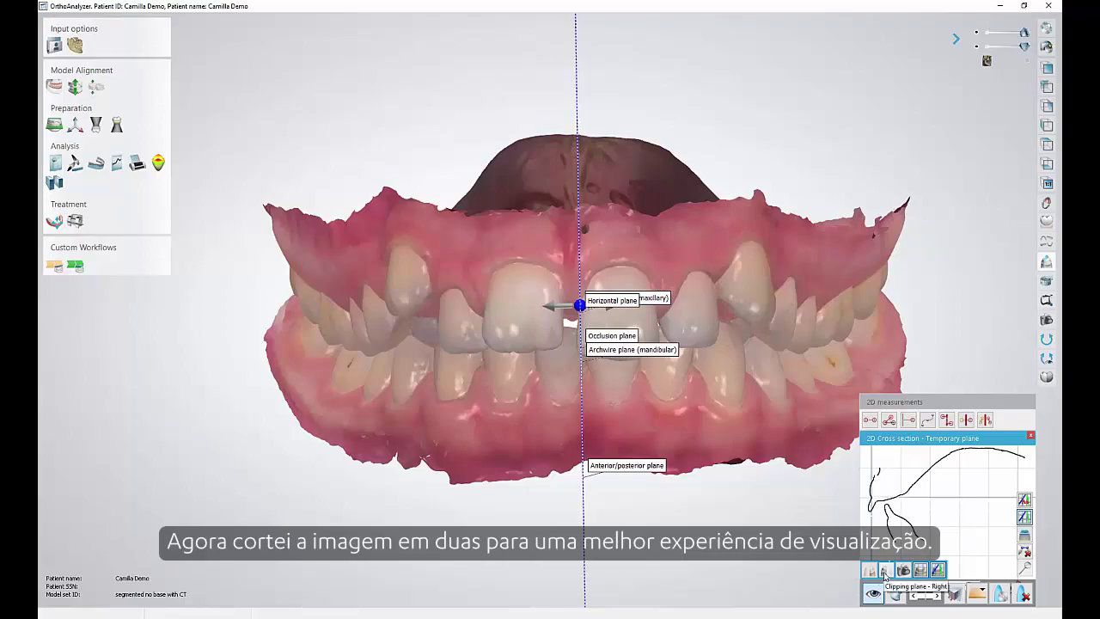
left_click(884, 571)
right_click_drag(620, 420, 749, 413)
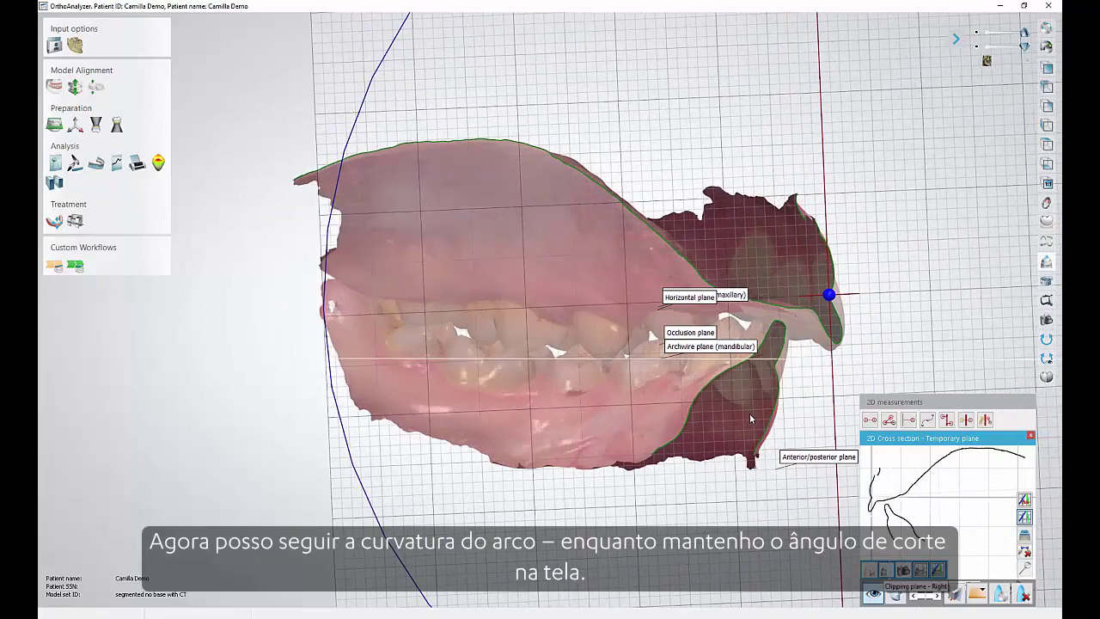
- Shift the cutting plane's offset to one side and back to follow the arch curvature at the same cutting angle
left_click(937, 597)
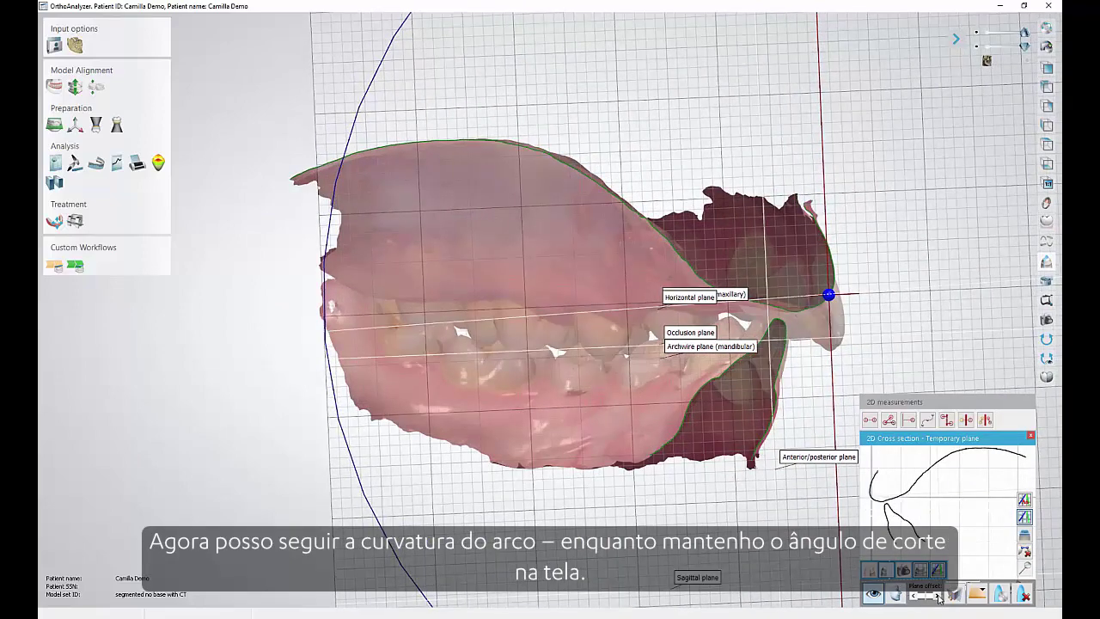
left_click(938, 598)
left_click(939, 598)
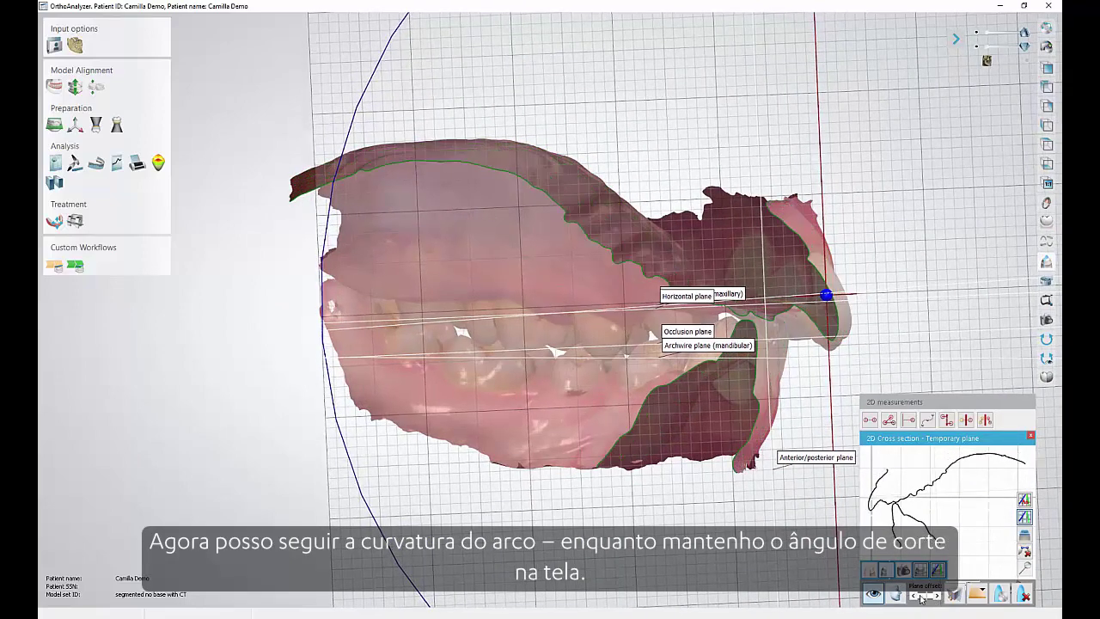
left_click(918, 597)
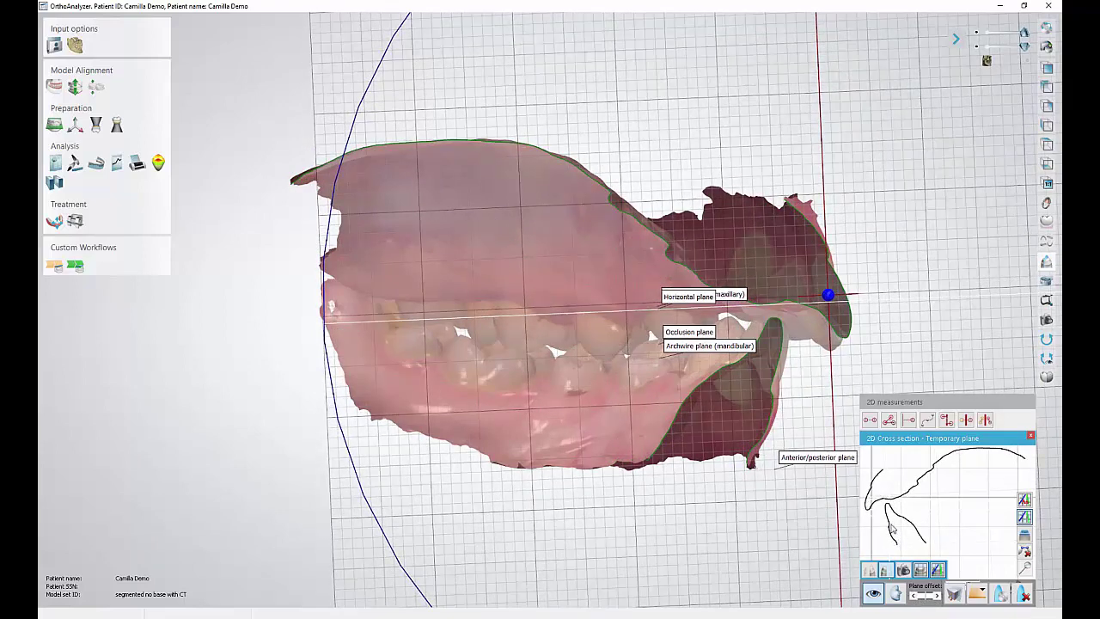
- Measure the distance between the upper jaw's contour and the lower incisor tip in the 2D cross section
scroll(894, 521, "up", 3)
middle_click_drag(911, 518, 932, 515)
scroll(935, 517, "up", 2)
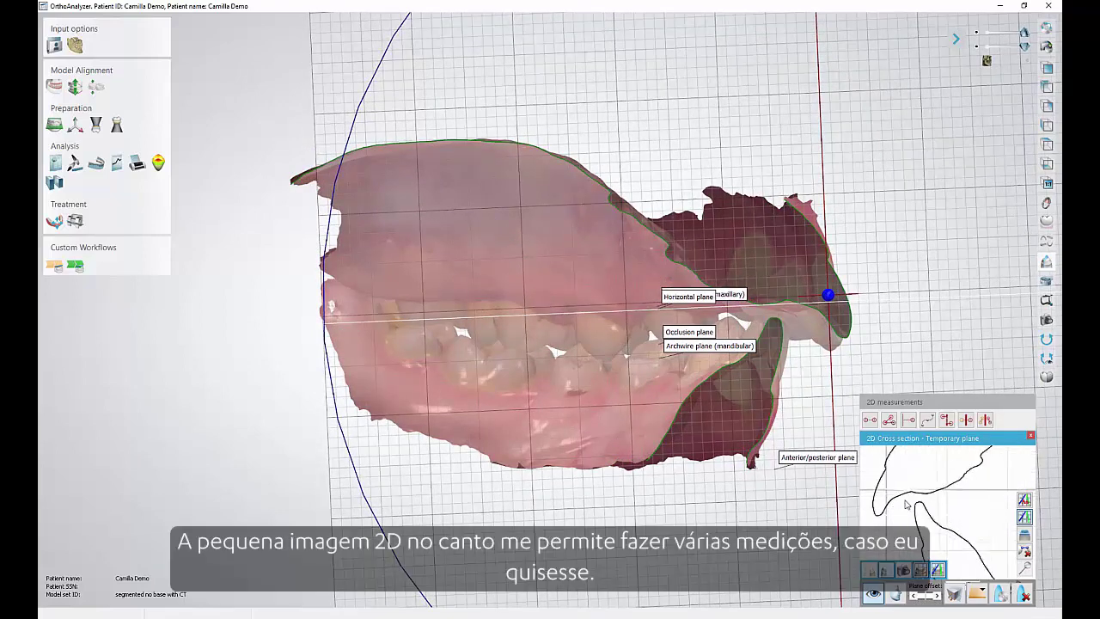
middle_click_drag(906, 504, 916, 502)
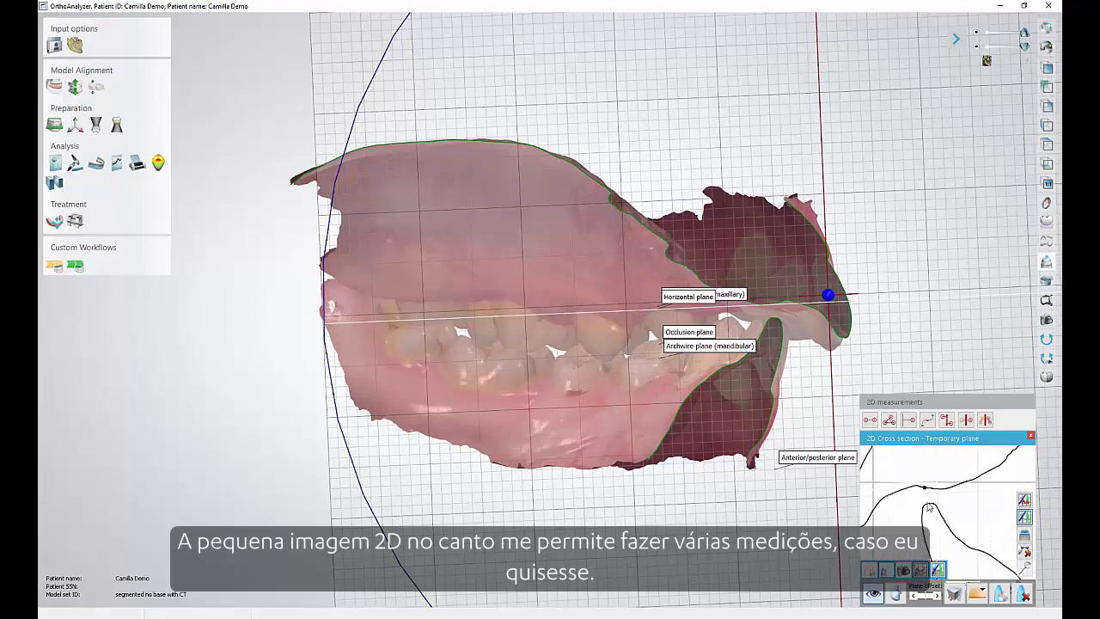
left_click(928, 506)
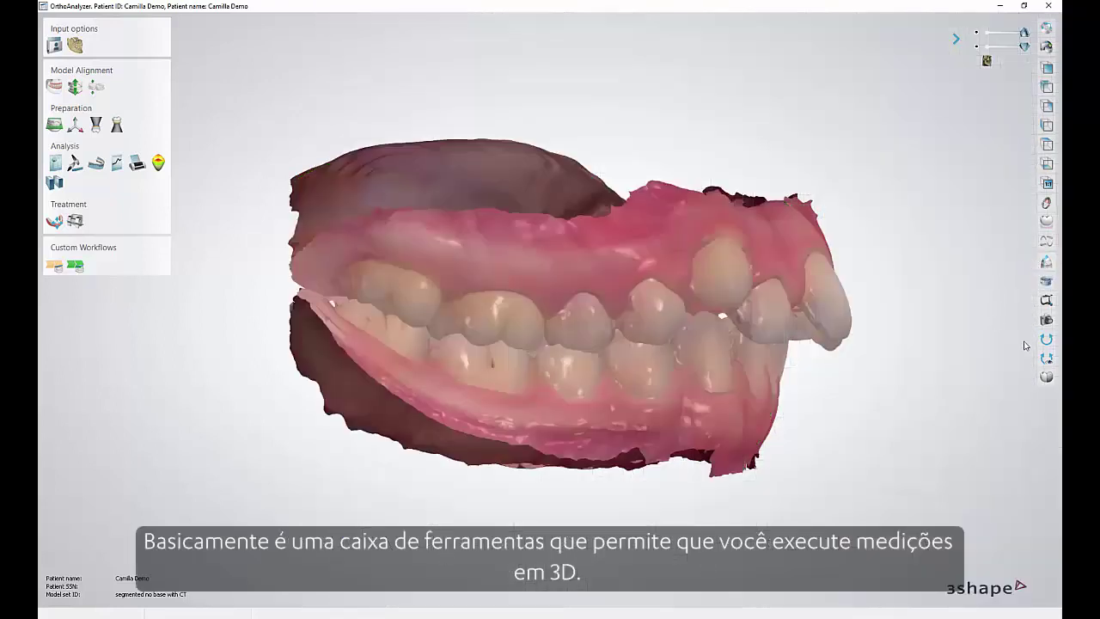
- Delete the undefined 3D measure and directly measure the upper right central incisor from gum margin to incisal edge
left_click(1047, 281)
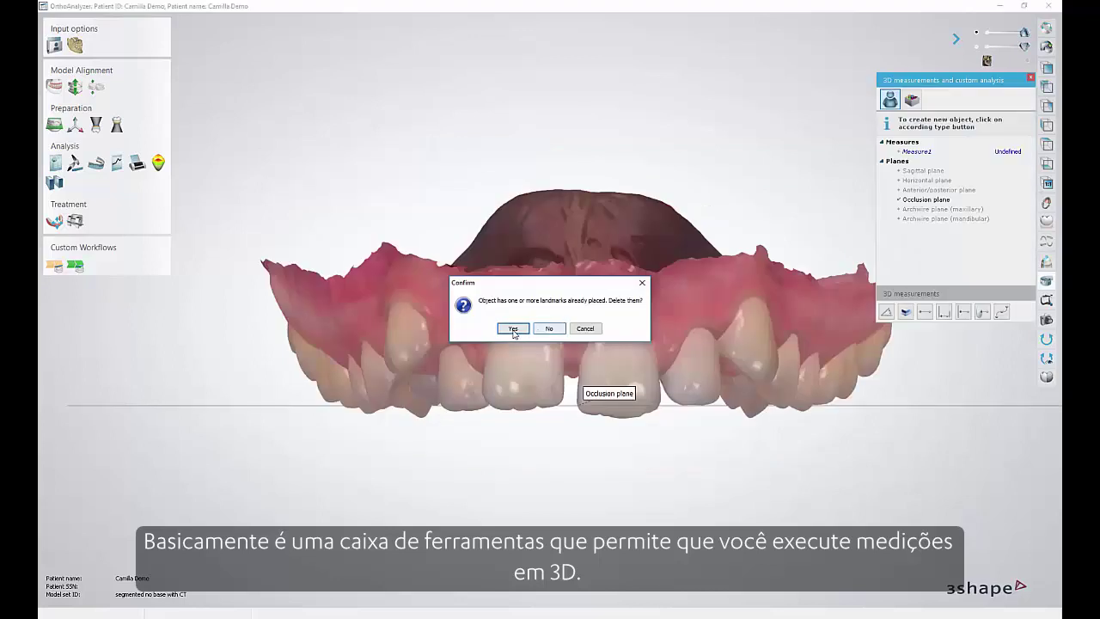
left_click(513, 328)
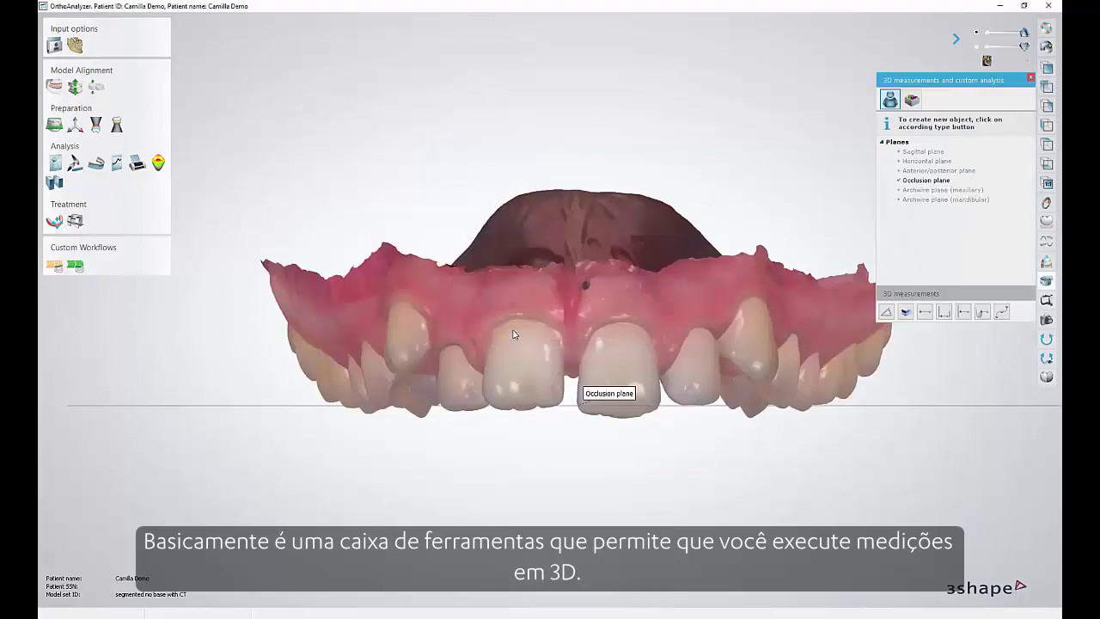
left_click(924, 312)
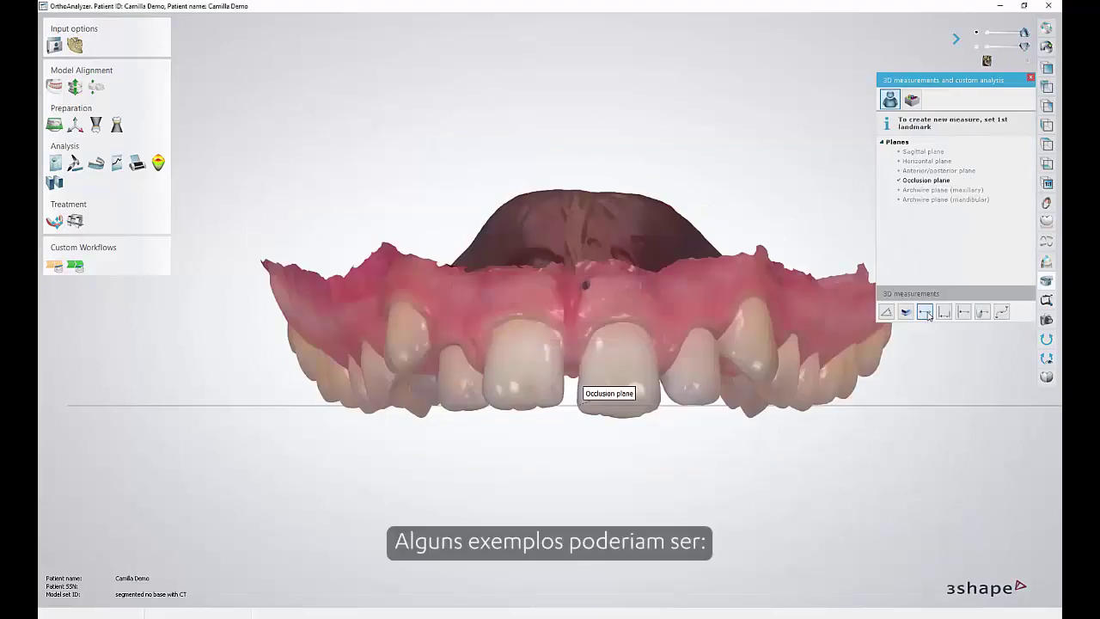
left_click(520, 319)
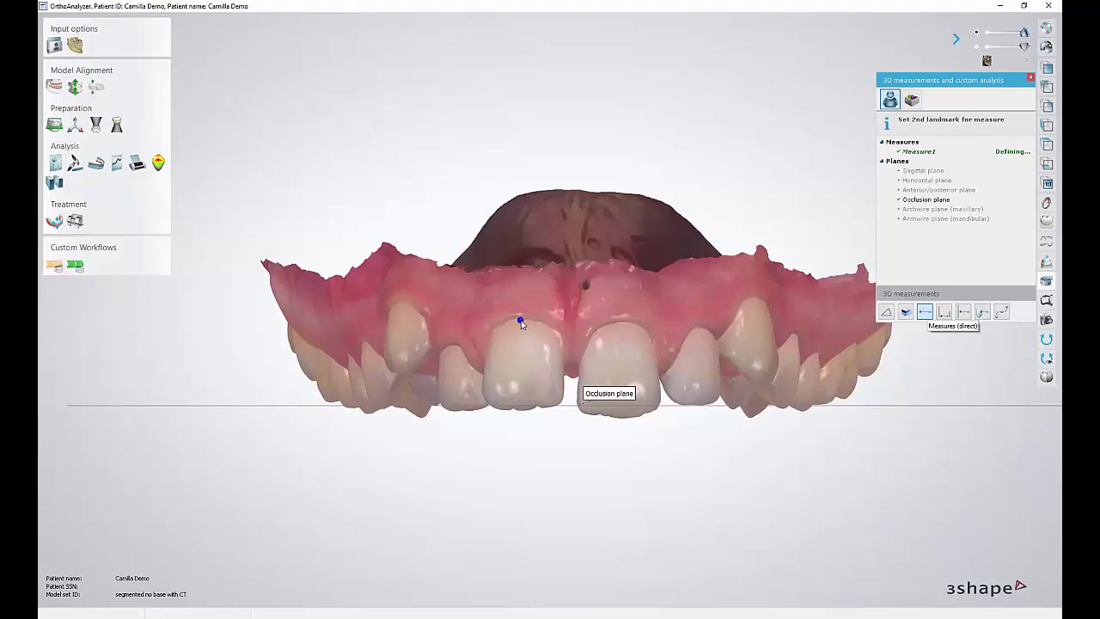
left_click(521, 410)
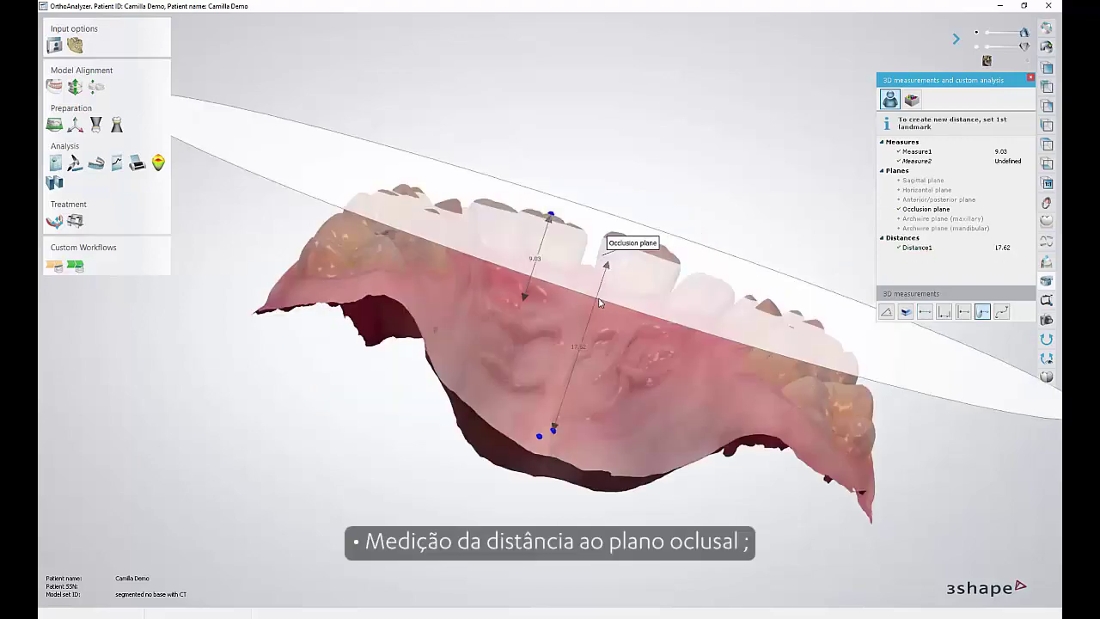
- Draw a 3D custom spline across the palate between the upper first molars and inspect the finished curve
right_click_drag(599, 299, 611, 331)
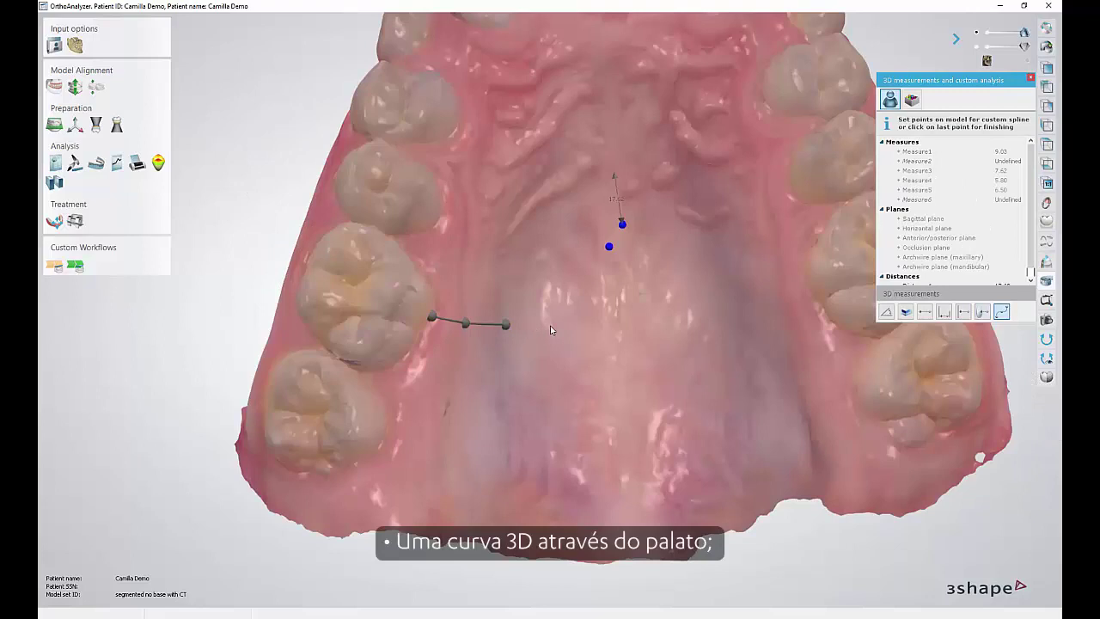
left_click(553, 325)
left_click(595, 326)
left_click(640, 325)
left_click(678, 325)
left_click(785, 309)
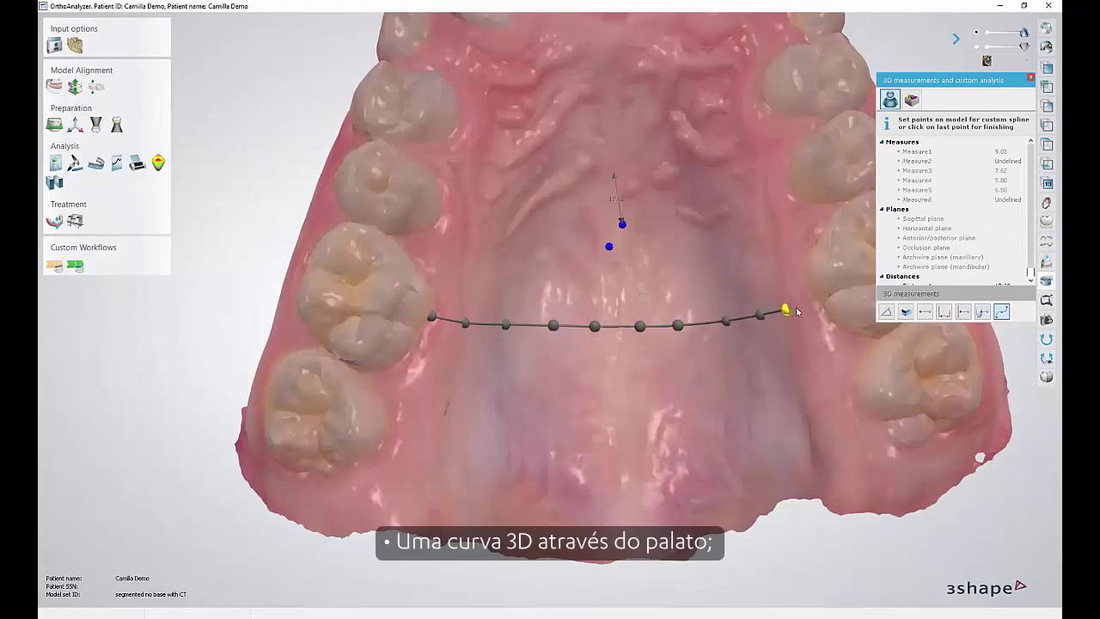
double_click(803, 302)
scroll(629, 339, "up", 5)
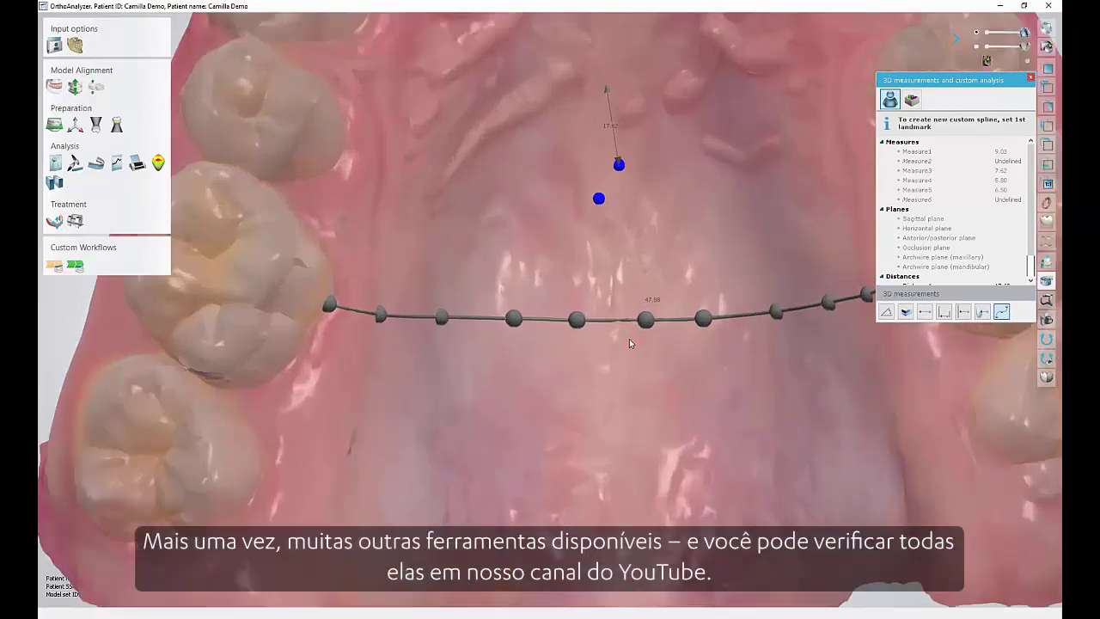
scroll(627, 341, "down", 4)
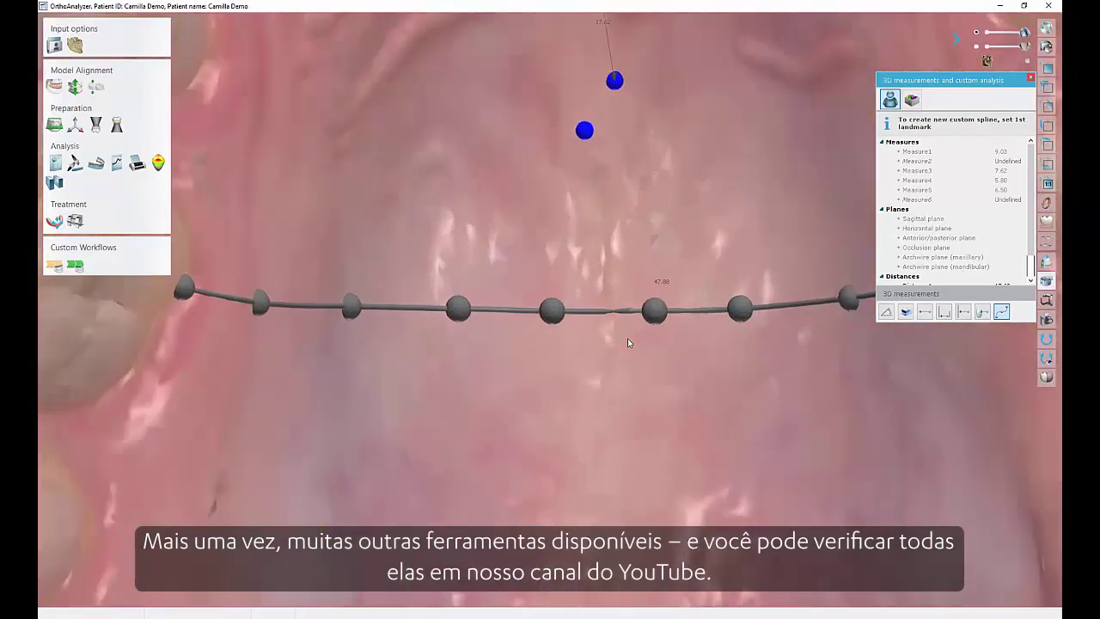